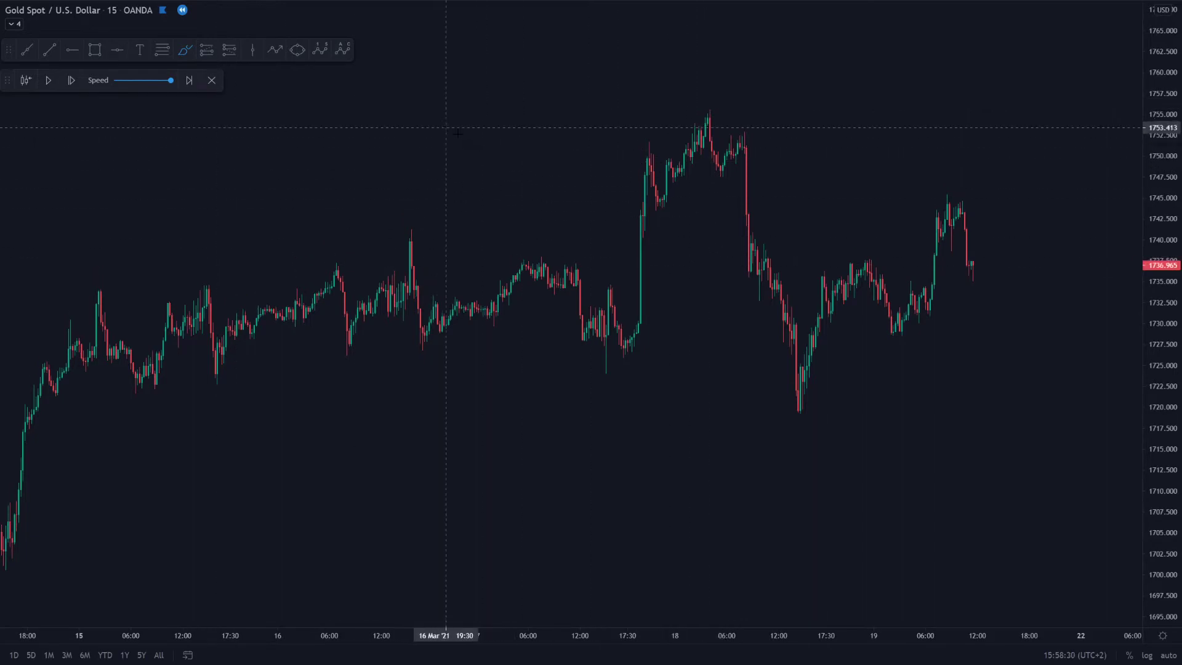
Step: Draw horizontal rays from the 16 March swing high at 1741.196 and the 15 March low at 1721.840
drag(461, 133, 524, 163)
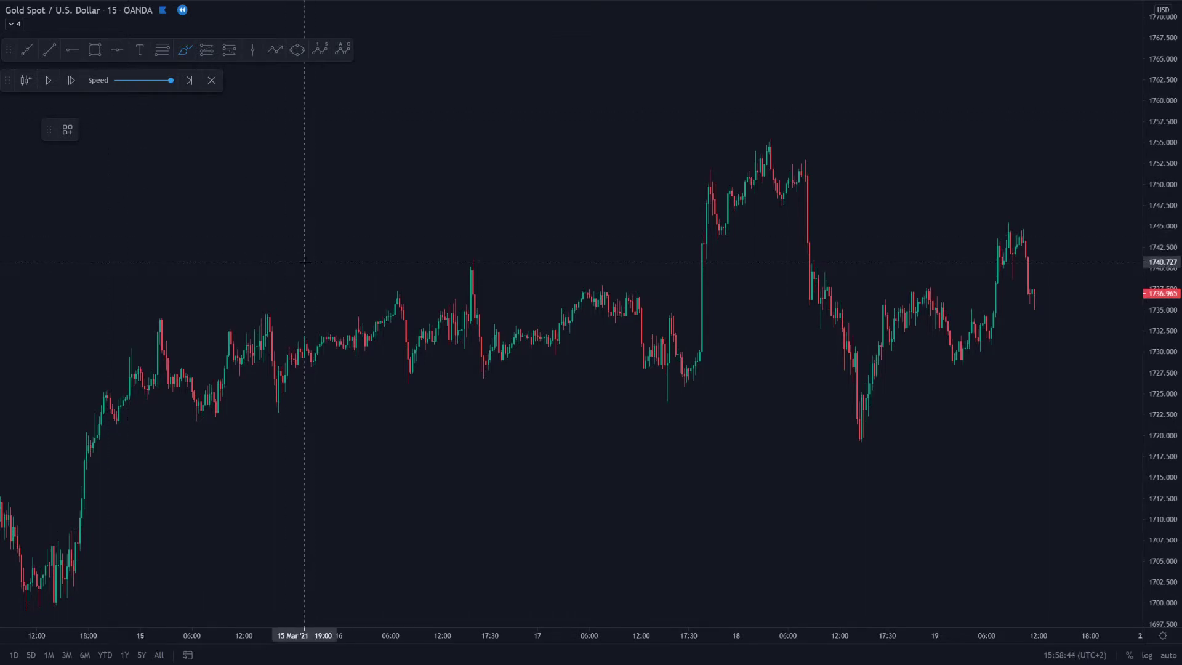
mouse_move(122, 271)
mouse_down()
mouse_move(607, 264)
mouse_move(717, 348)
mouse_move(542, 414)
mouse_move(133, 308)
mouse_move(140, 272)
mouse_up()
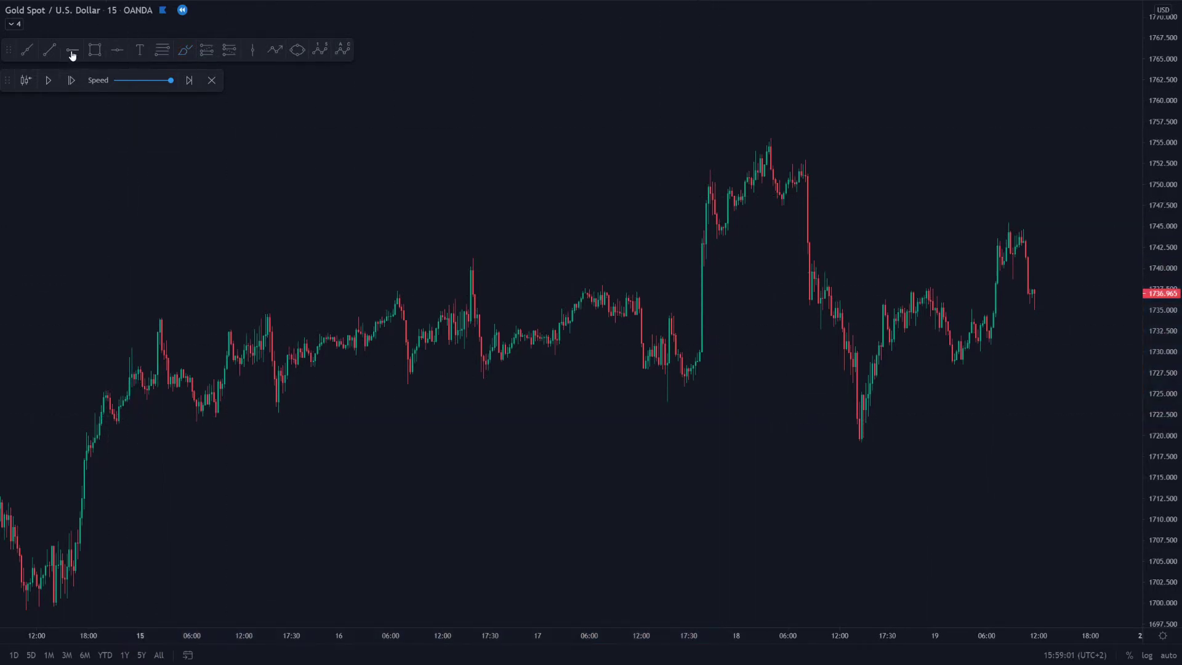
click(72, 51)
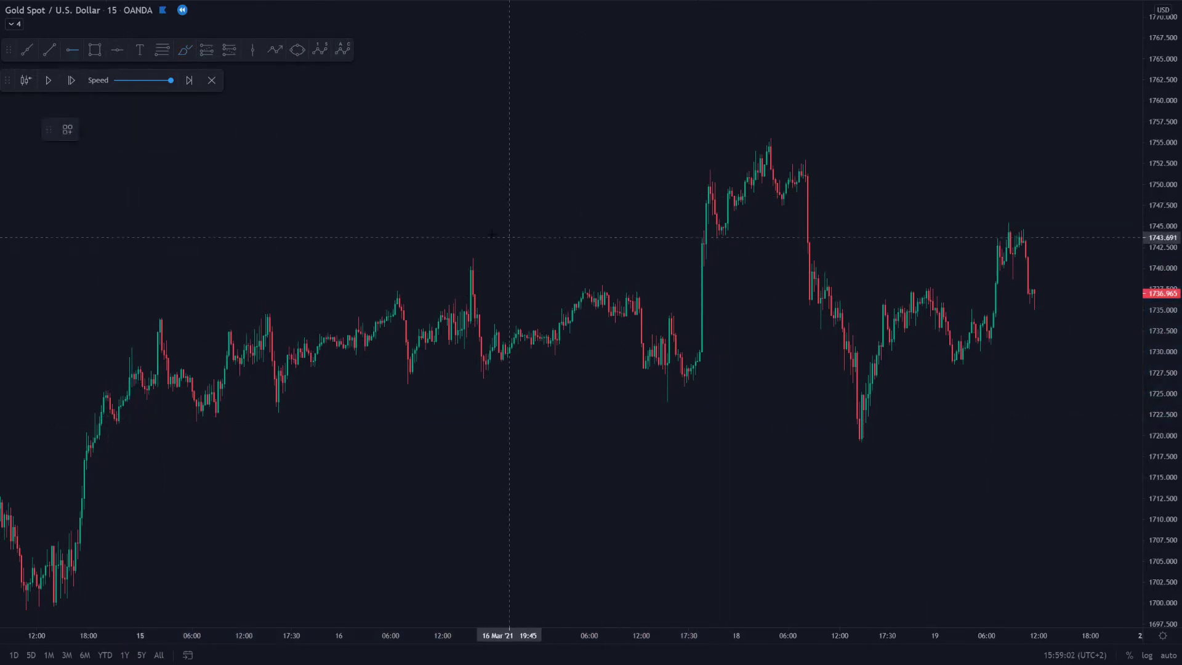
click(473, 258)
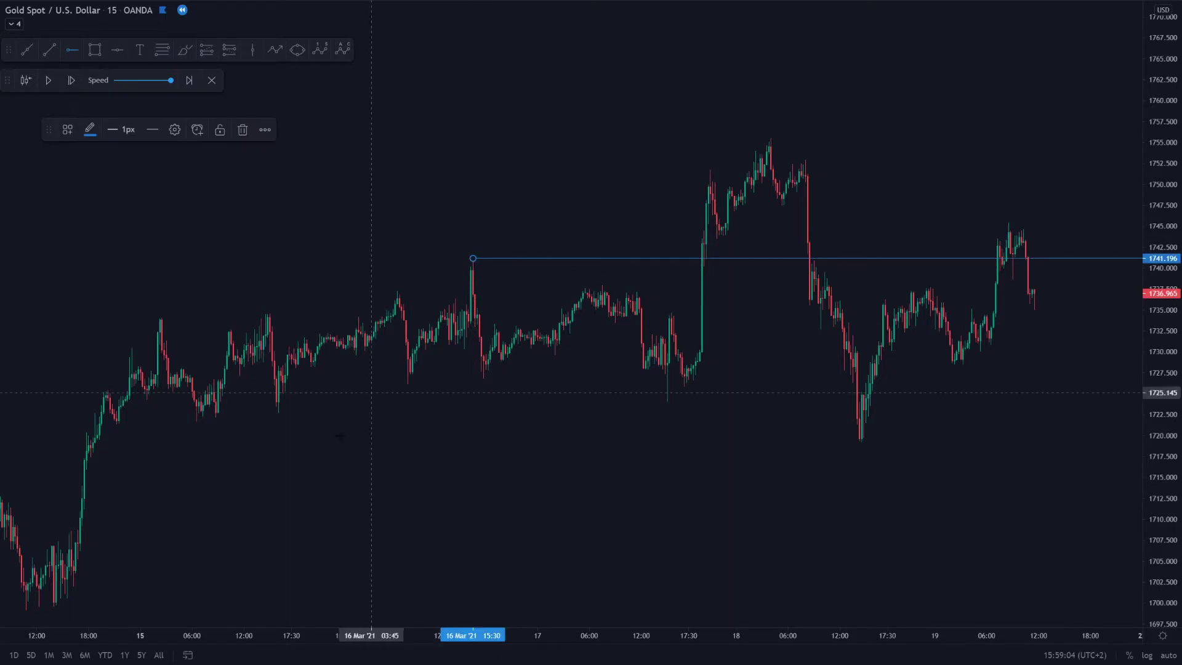
click(114, 420)
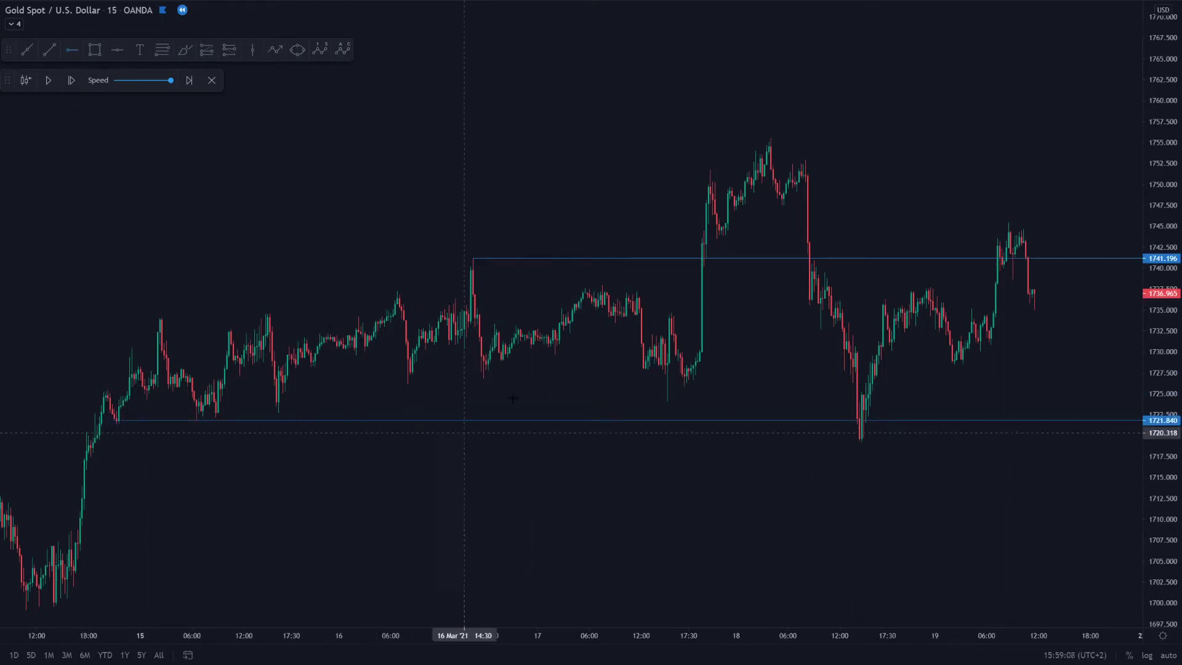
Step: Trace the steep 17 March rally with a freehand brush stroke, and undo the stroke
scroll(808, 319, down, 1)
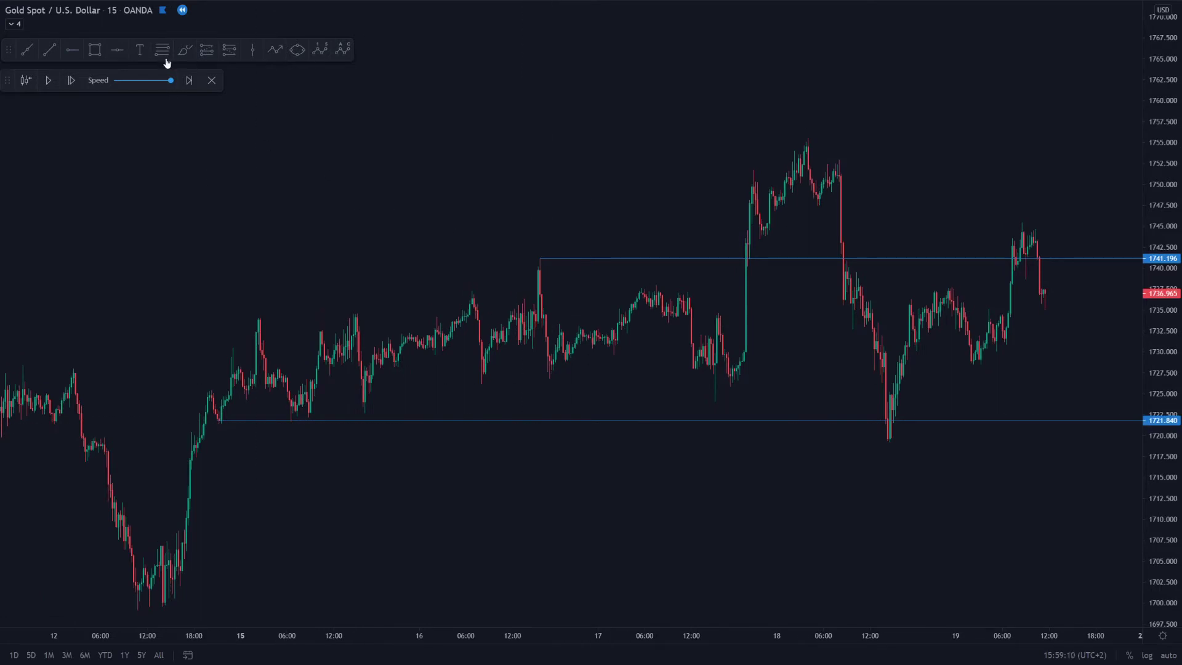
click(185, 50)
drag(600, 182, 470, 172)
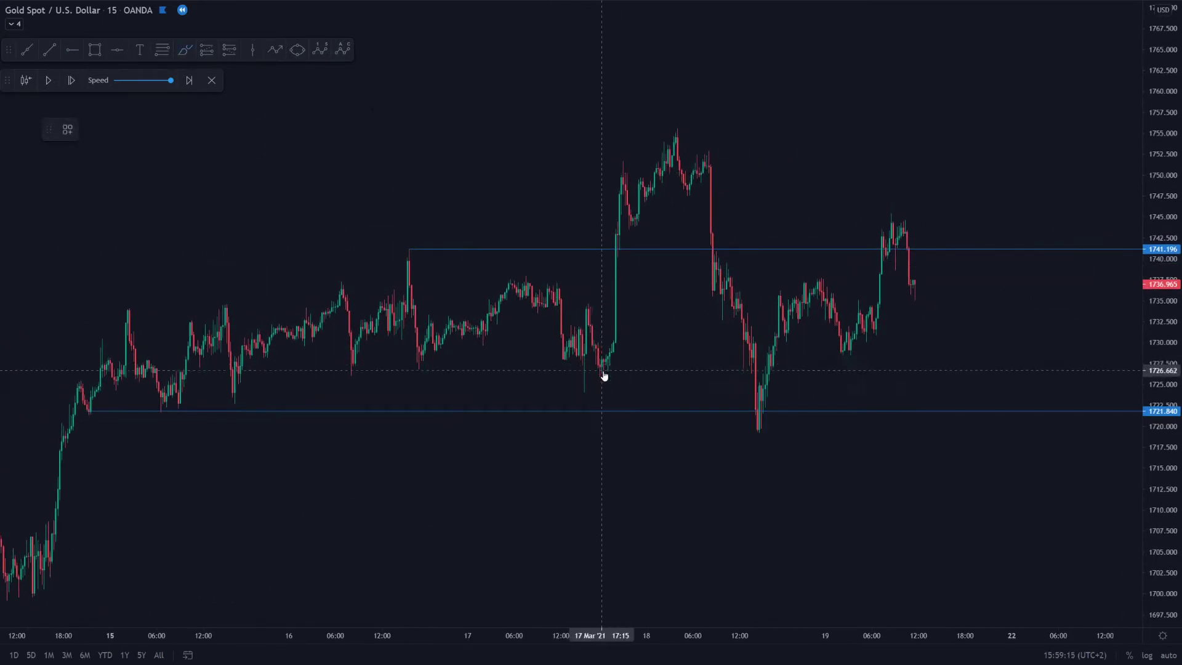
drag(604, 375, 621, 158)
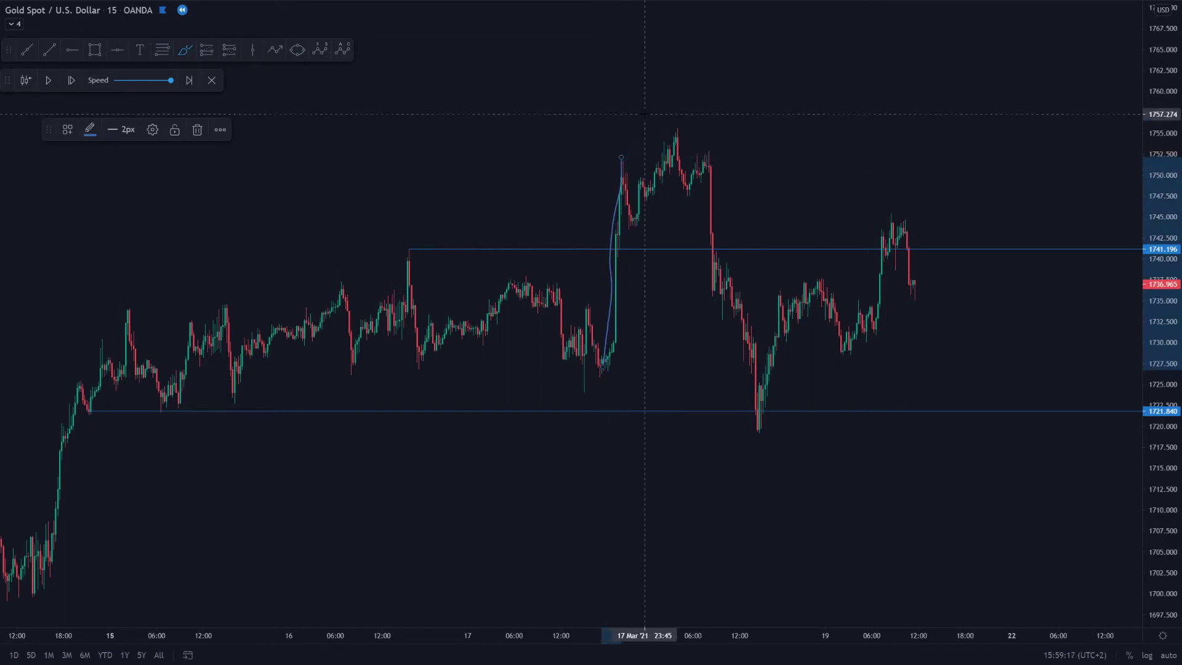
key(ctrl+z)
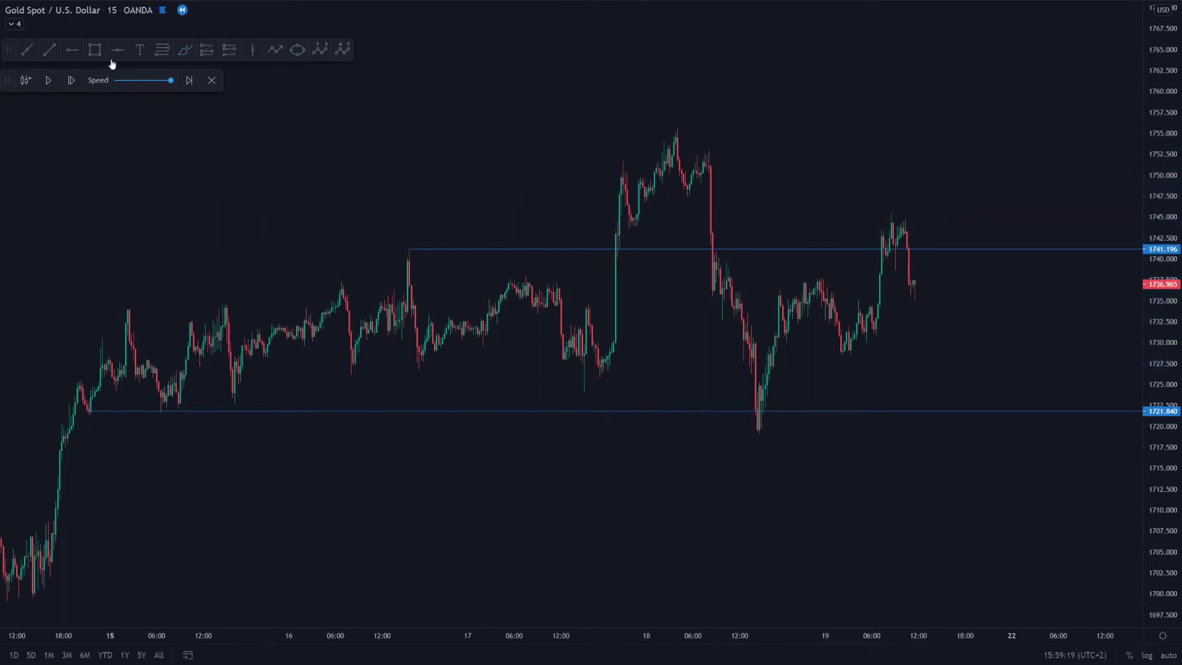
Step: Draw horizontal rays from the 18 March peak at 1755.565 and the preceding pullback low at 1743.533
click(117, 50)
click(677, 128)
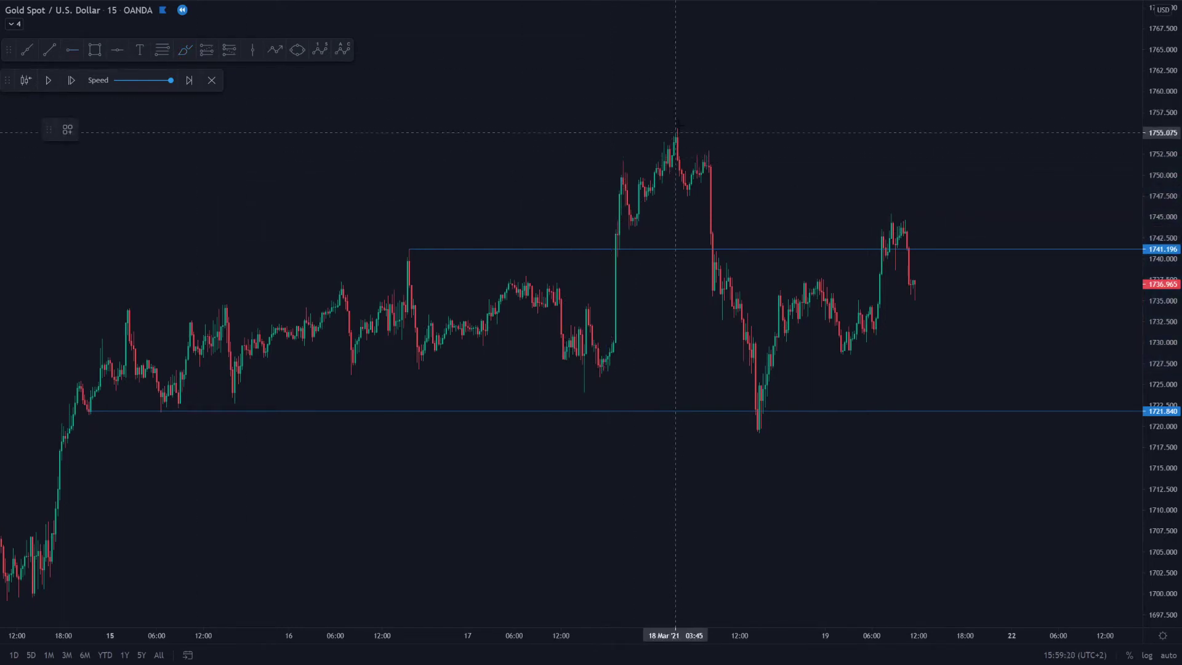
click(629, 229)
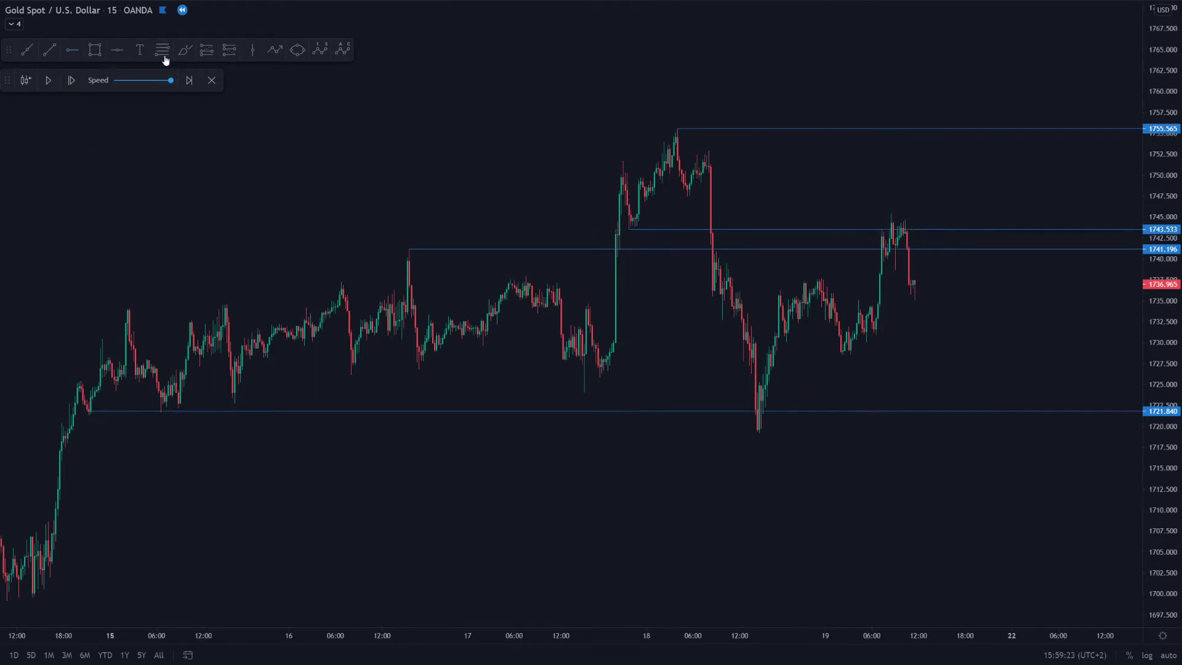
Step: Draw a descending trend line along the 18 March decline, from 1755.550 down to about 1712.5
scroll(290, 132, up, 1)
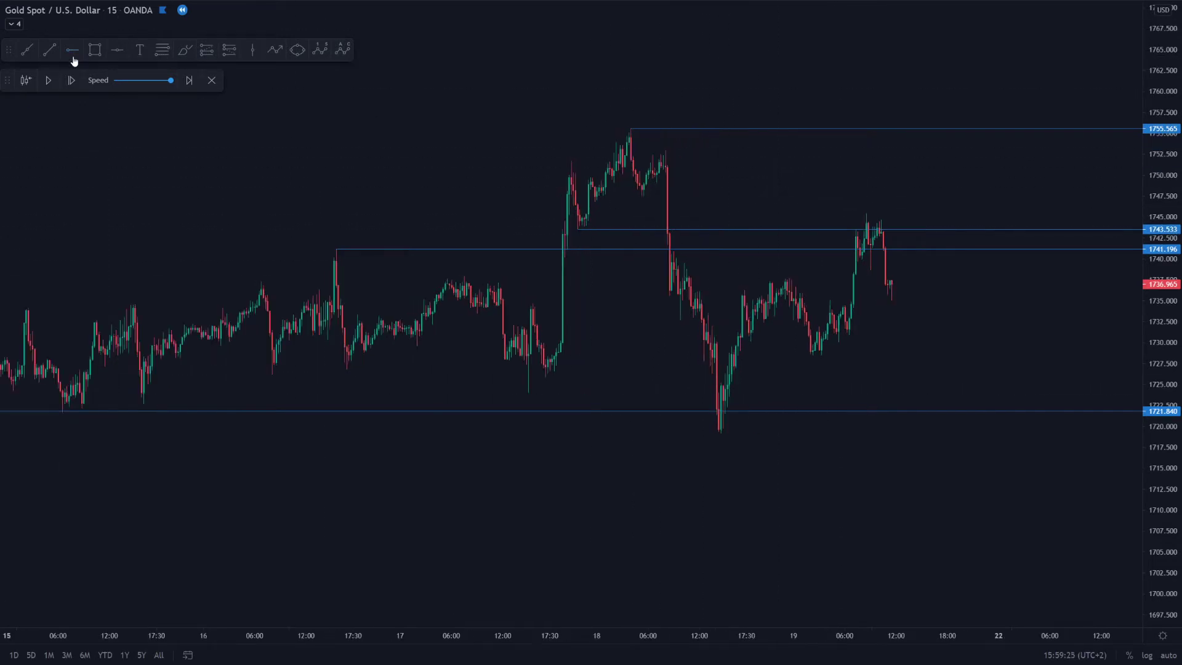
click(50, 49)
click(659, 129)
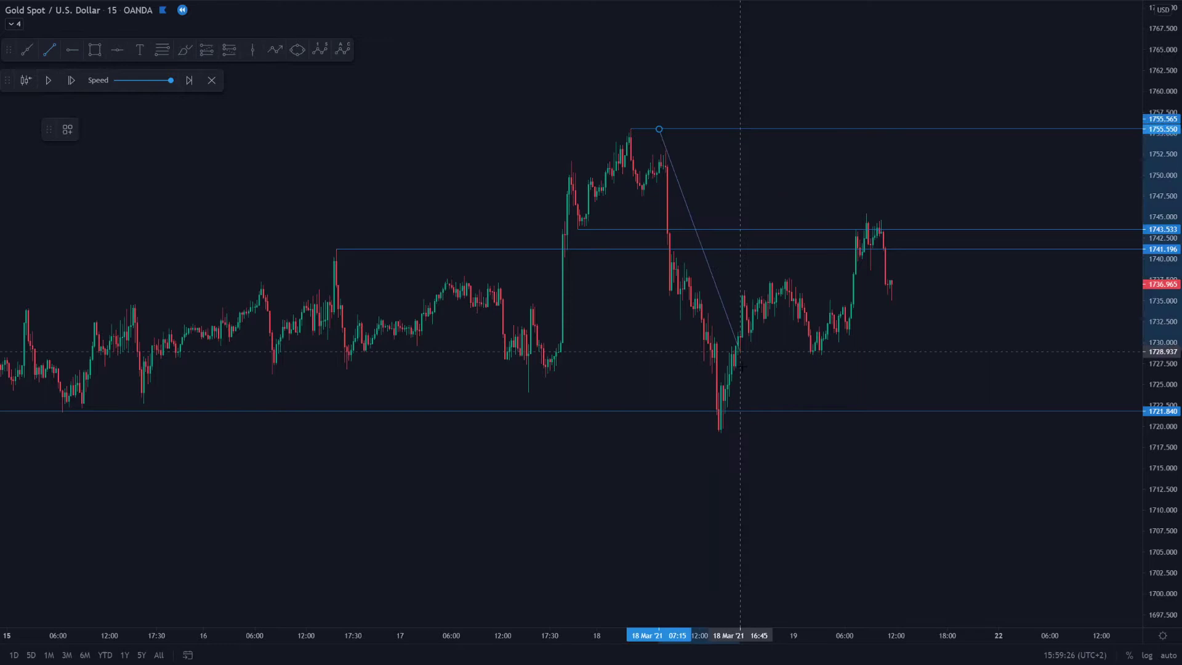
click(764, 491)
click(963, 330)
Step: Draw an ascending trend line from the 18 March low at 1719.250 beneath the higher lows to about 1745
drag(958, 329, 1003, 301)
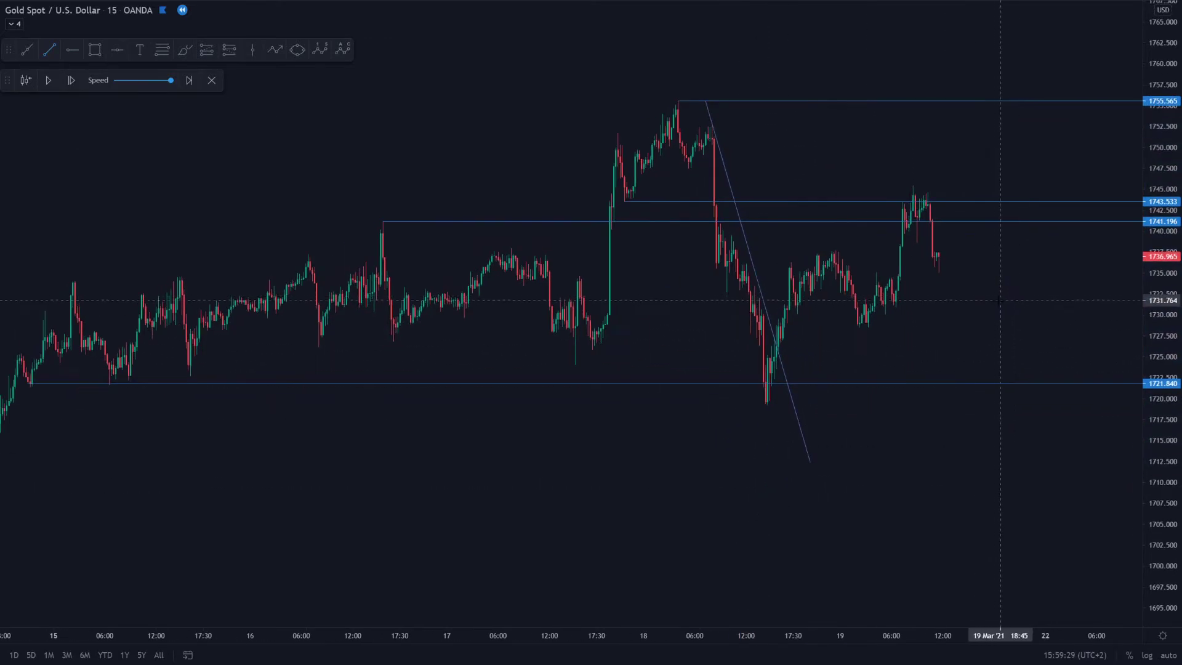
scroll(996, 301, up, 1)
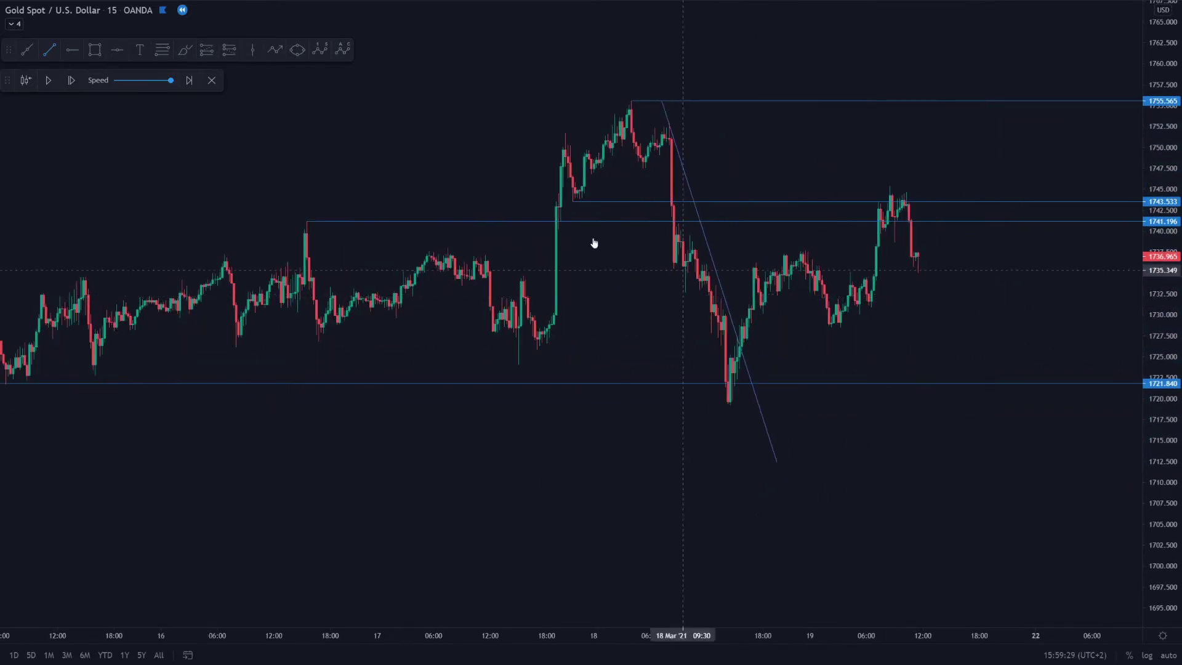
click(180, 52)
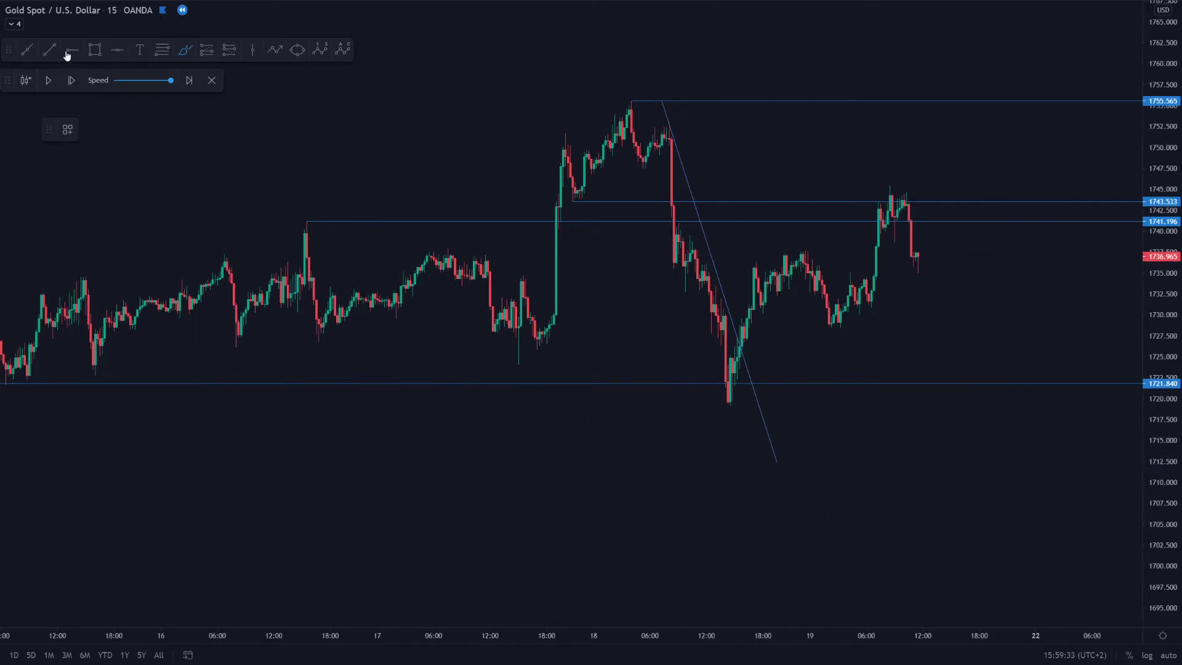
click(730, 405)
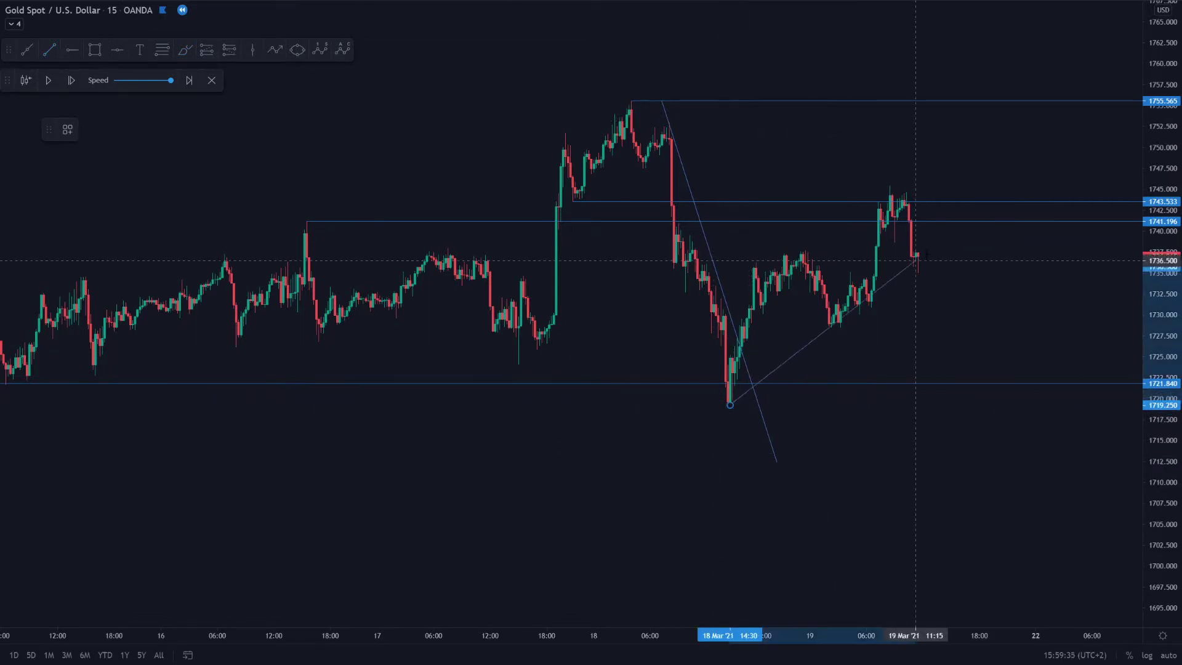
click(1044, 189)
click(965, 144)
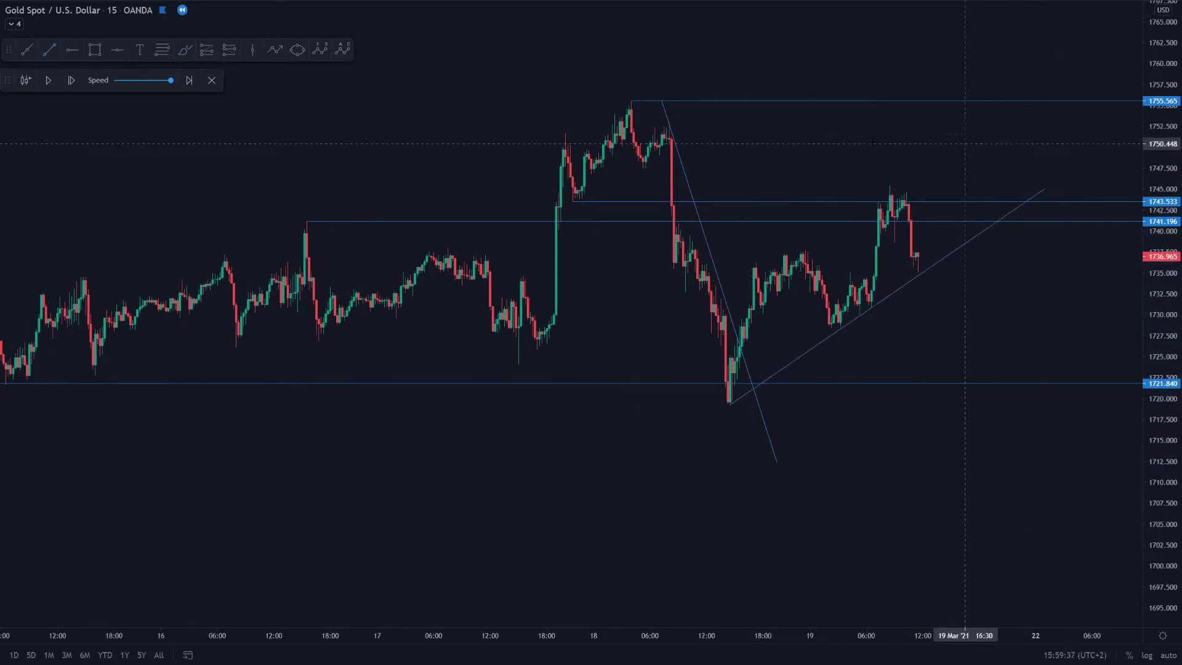
Step: Circle the 18 March low and the following swing high, higher low and higher high with the brush
click(183, 54)
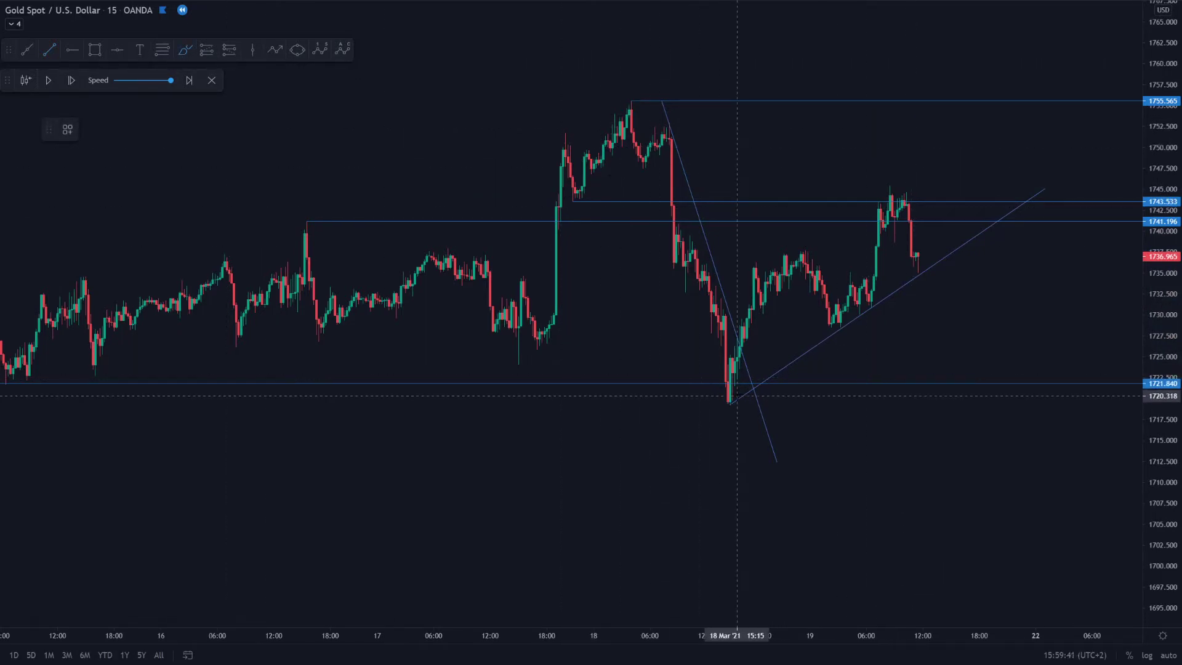
mouse_move(729, 389)
mouse_down()
mouse_move(738, 414)
mouse_move(722, 388)
mouse_up()
mouse_move(789, 244)
mouse_down()
mouse_move(806, 262)
mouse_move(789, 245)
mouse_up()
drag(833, 319, 840, 306)
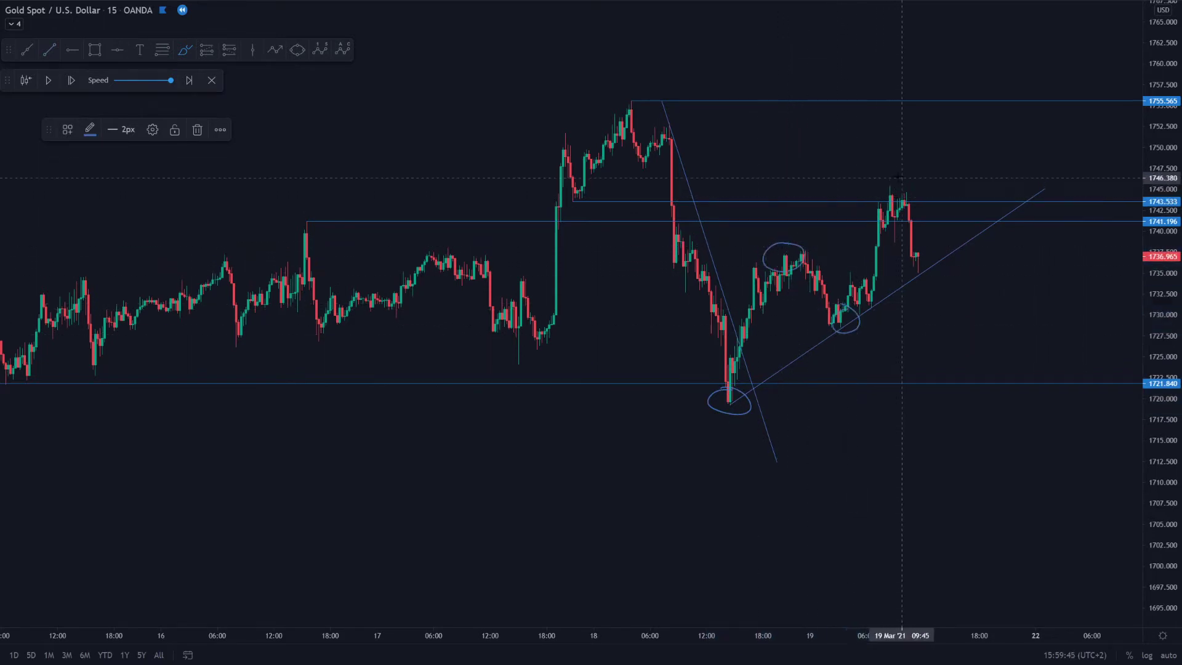
drag(902, 177, 905, 179)
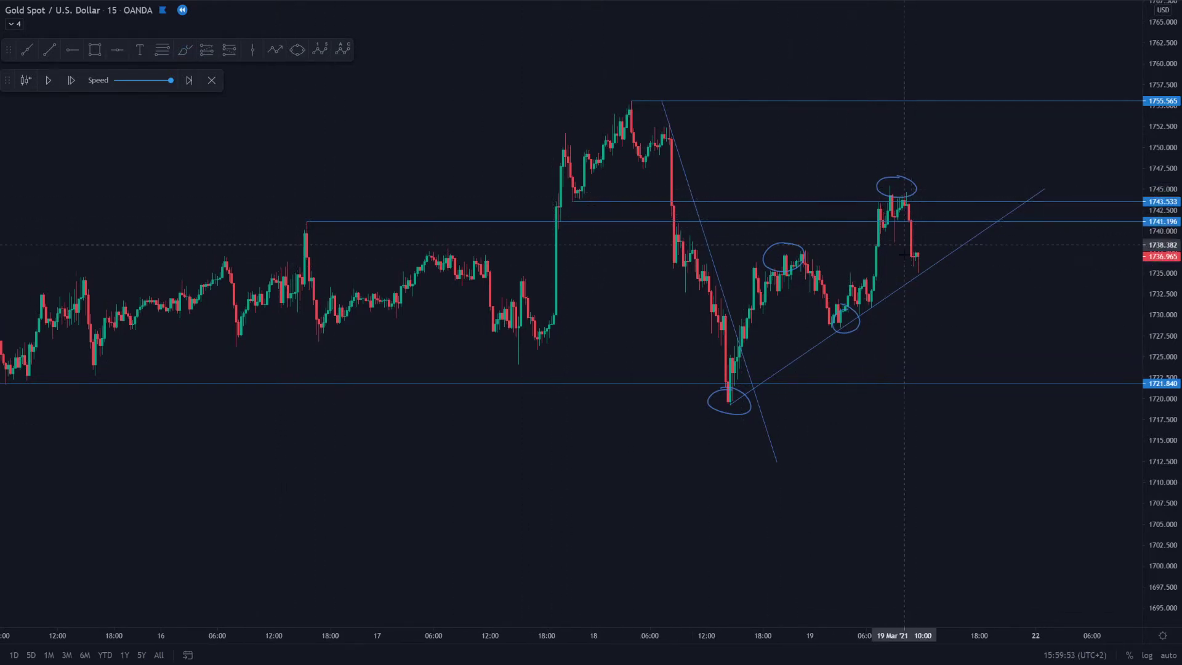
click(180, 54)
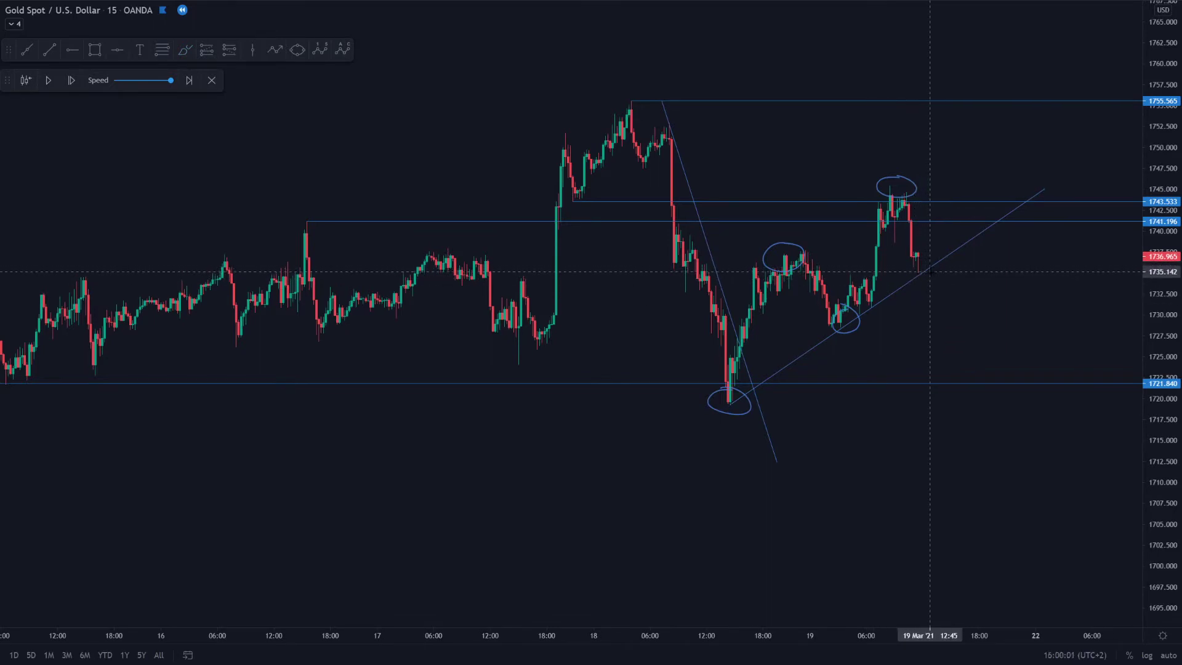
Step: Brush a wavy line beneath the 1721.840 ray to illustrate the ranging price, and delete it
scroll(343, 295, down, 3)
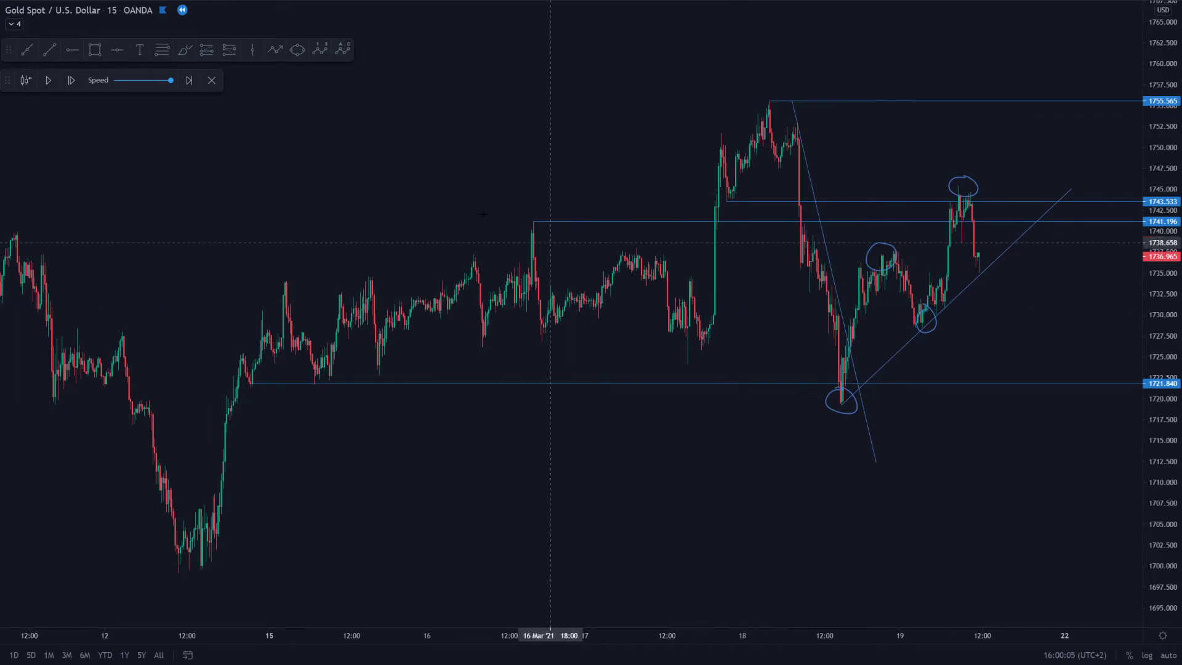
click(186, 51)
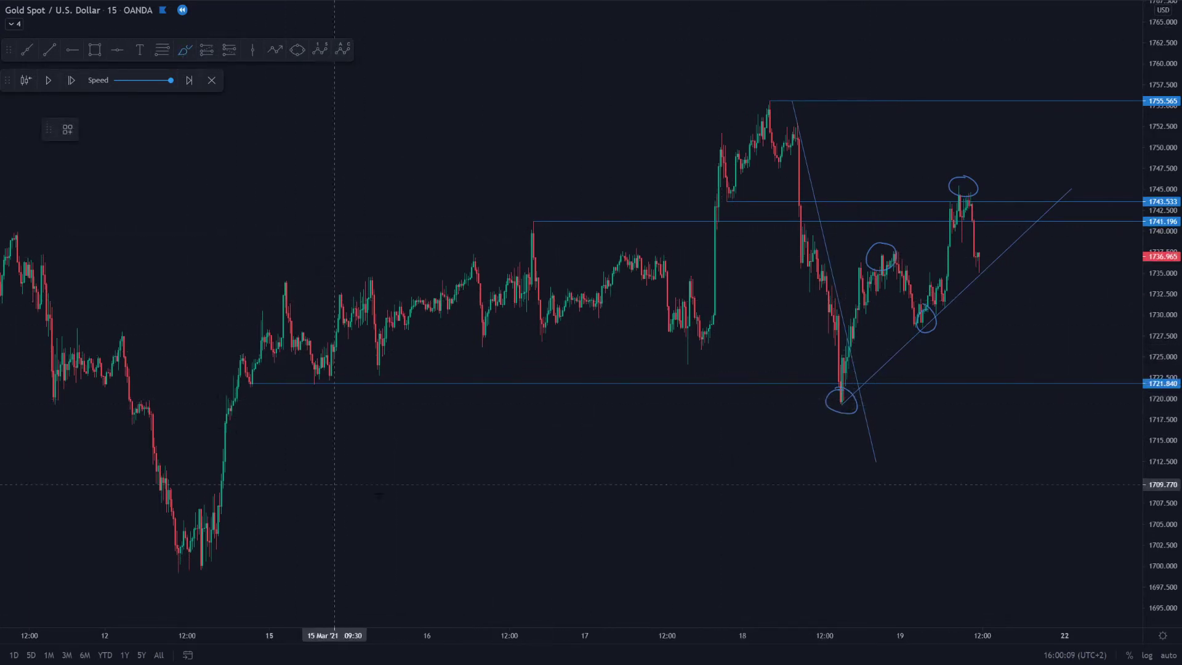
click(781, 310)
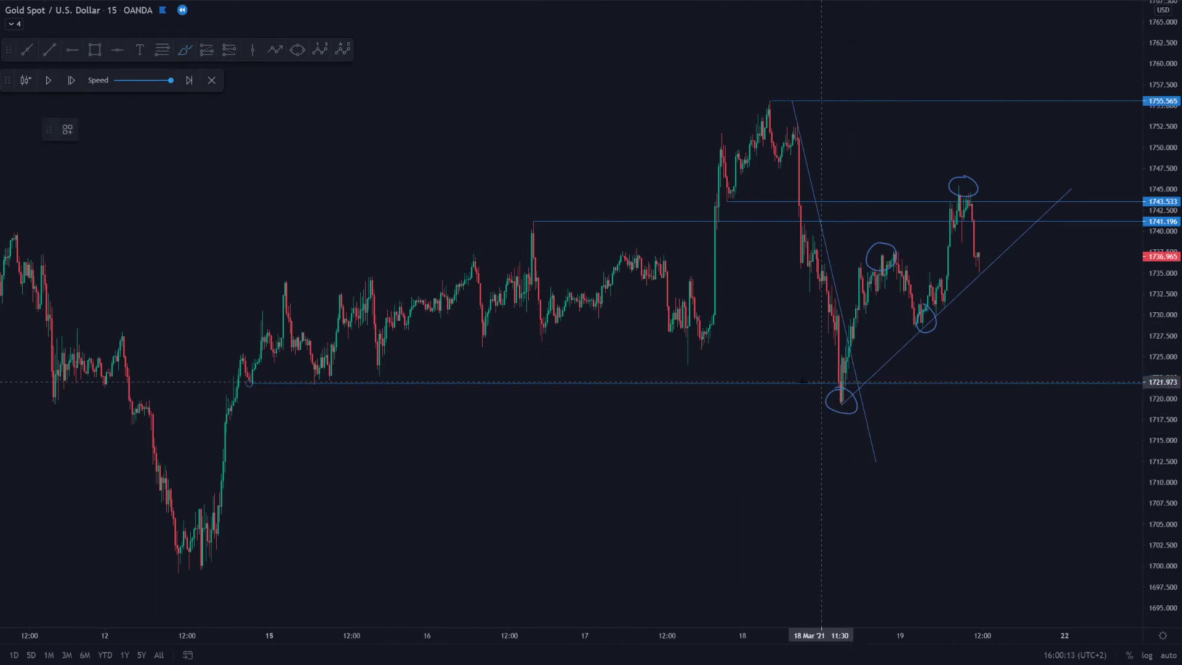
mouse_move(251, 384)
mouse_down()
mouse_move(265, 402)
mouse_move(404, 401)
mouse_move(452, 415)
mouse_move(752, 404)
mouse_up()
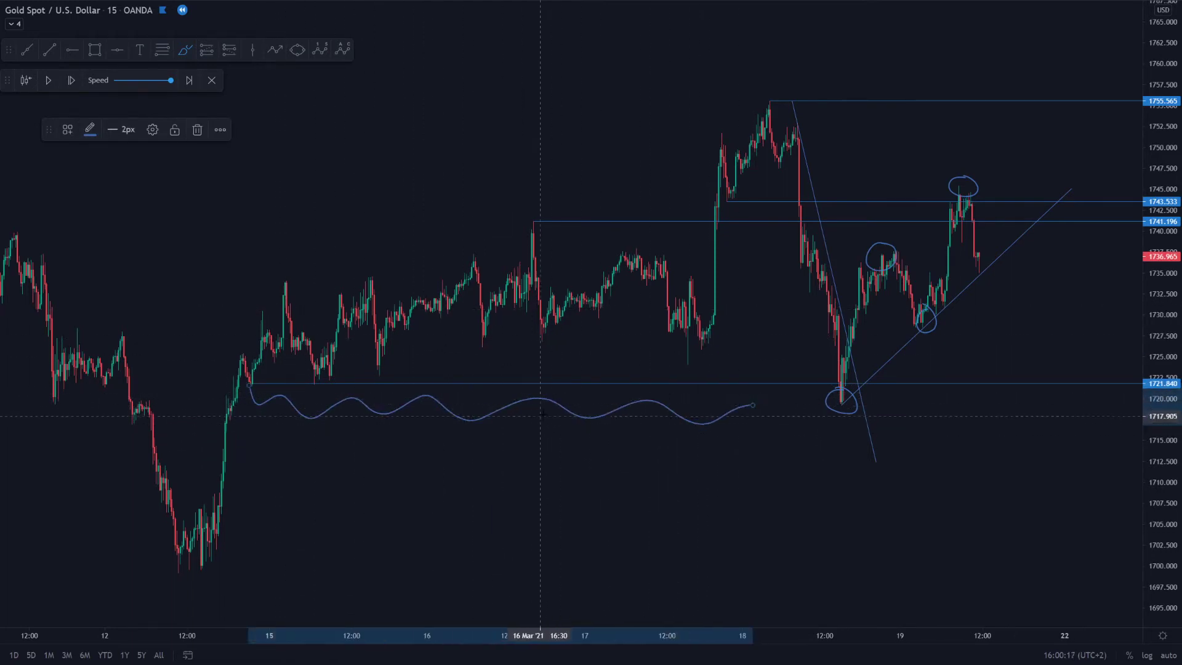
click(550, 473)
double_click(515, 408)
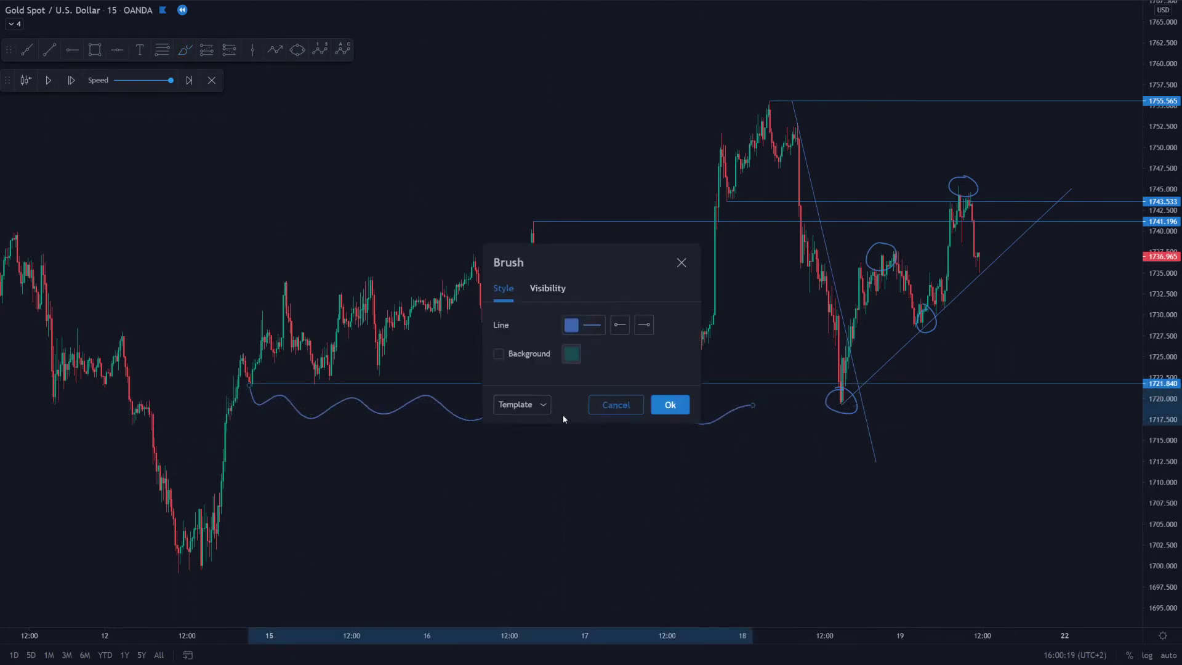
key(Delete)
Step: Delete the three brush circles that follow the 18 March low and the horizontal ray at 1741.196
drag(743, 301, 666, 402)
scroll(691, 338, up, 2)
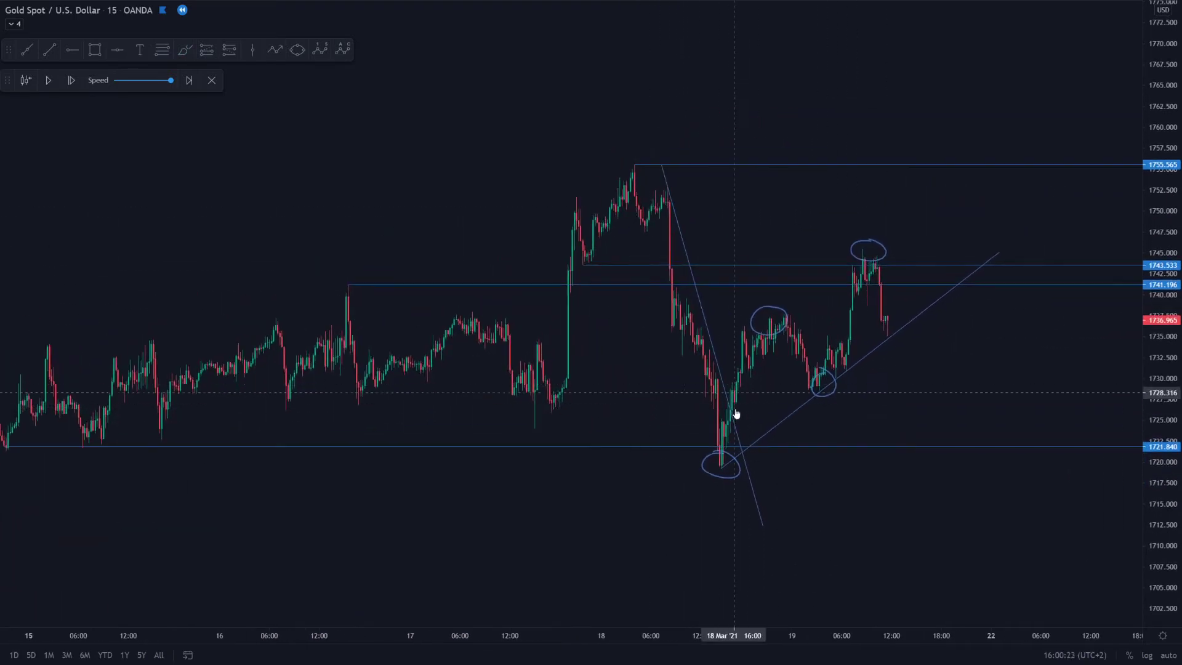
click(774, 315)
key(Delete)
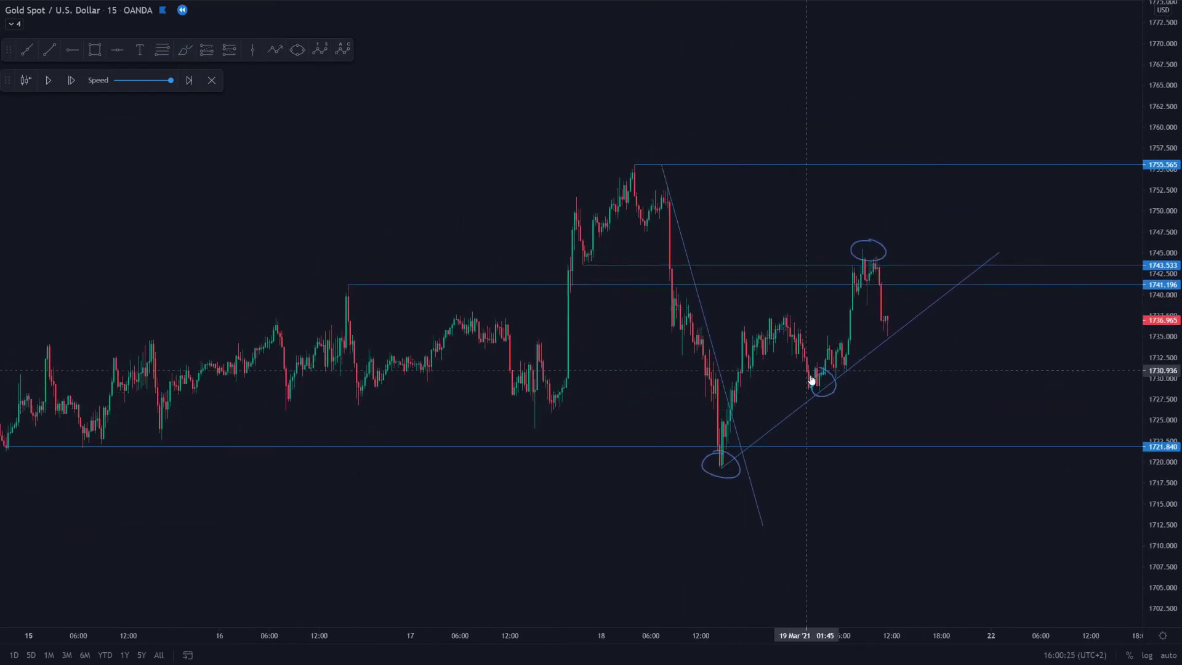
click(827, 396)
key(Delete)
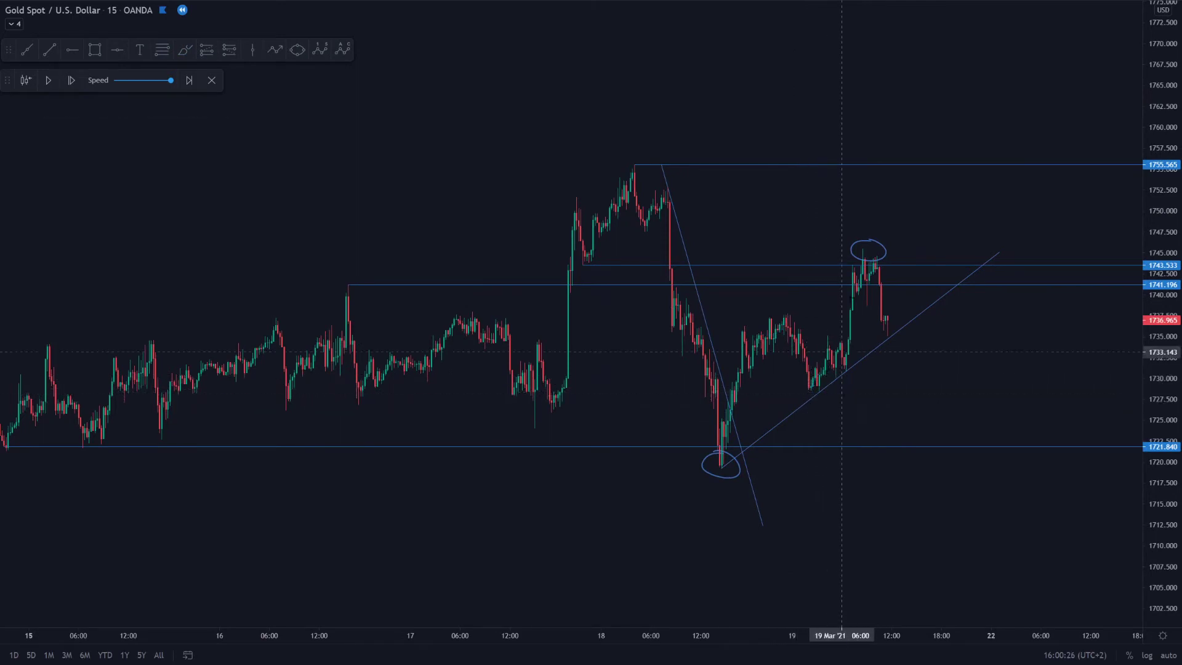
click(861, 247)
key(Delete)
click(827, 284)
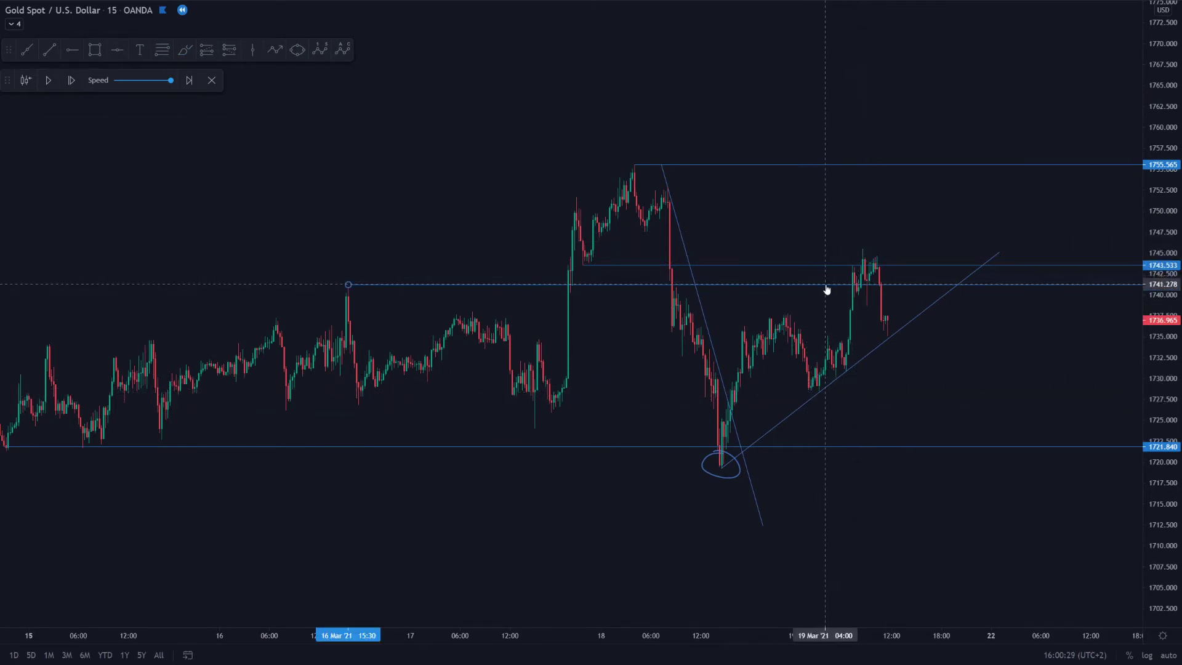
key(Delete)
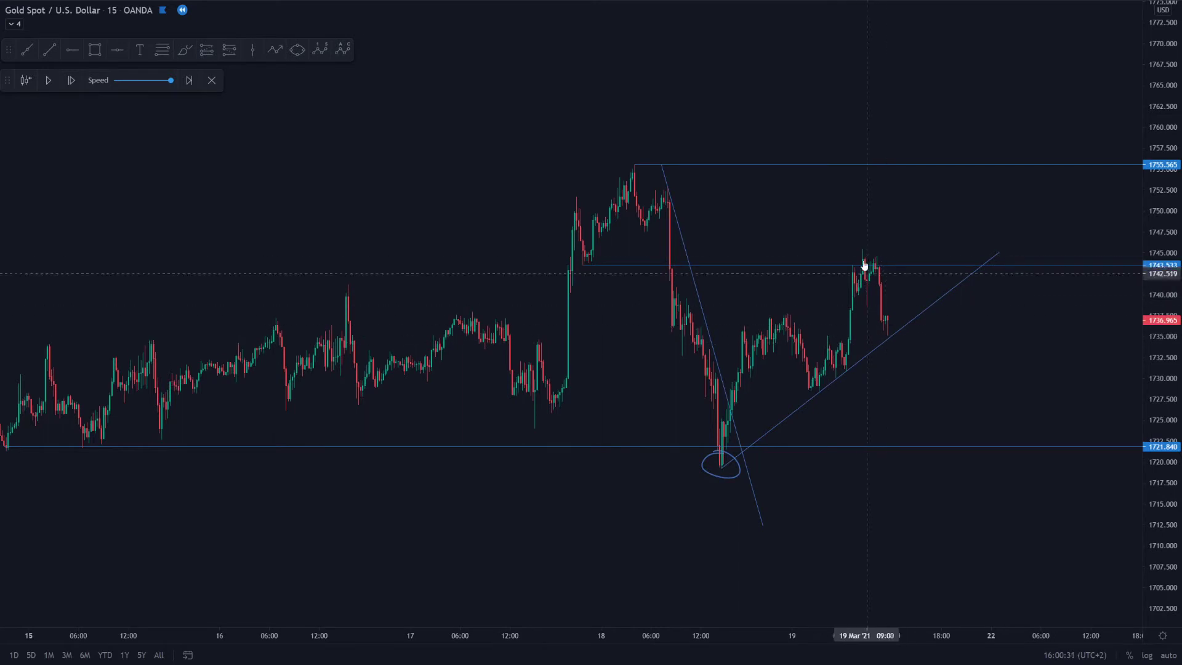
Step: Draw a Fibonacci retracement from the 19 March swing low at 1730.905 to the swing high at 1745.484
click(158, 53)
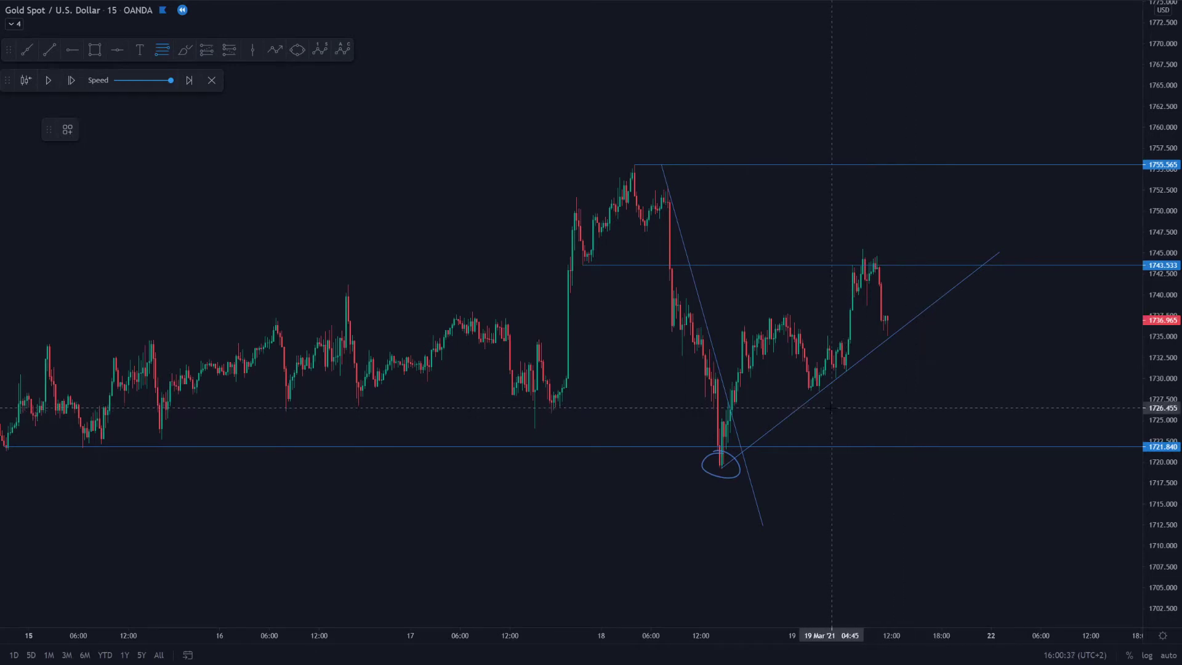
click(846, 370)
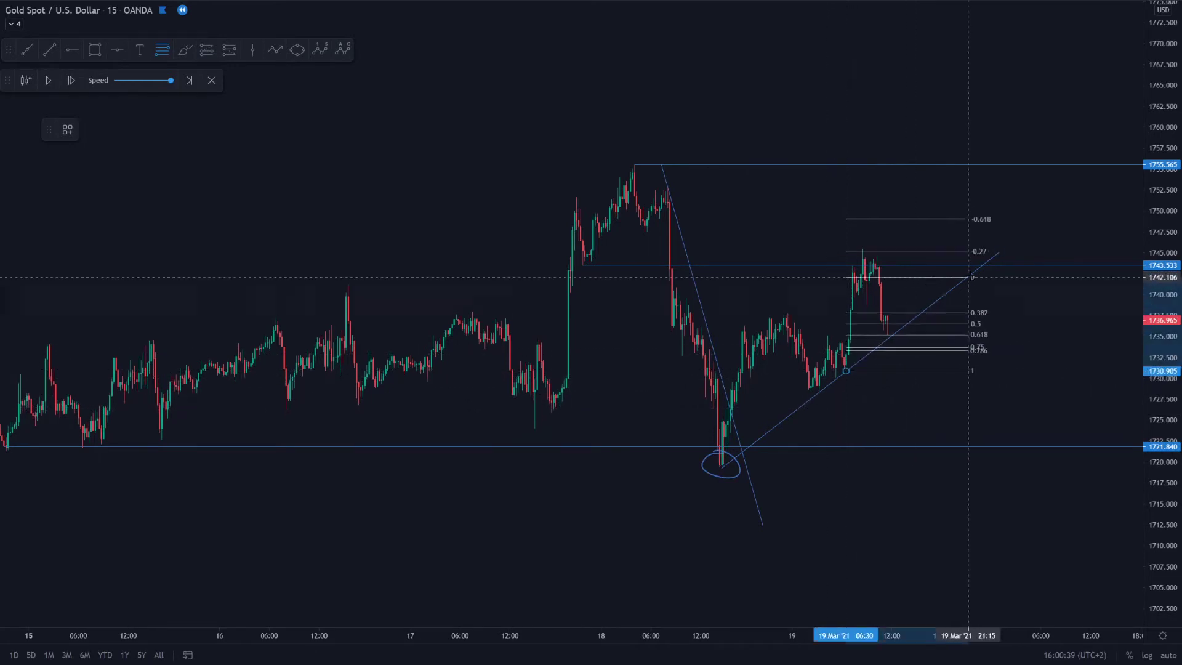
click(1041, 248)
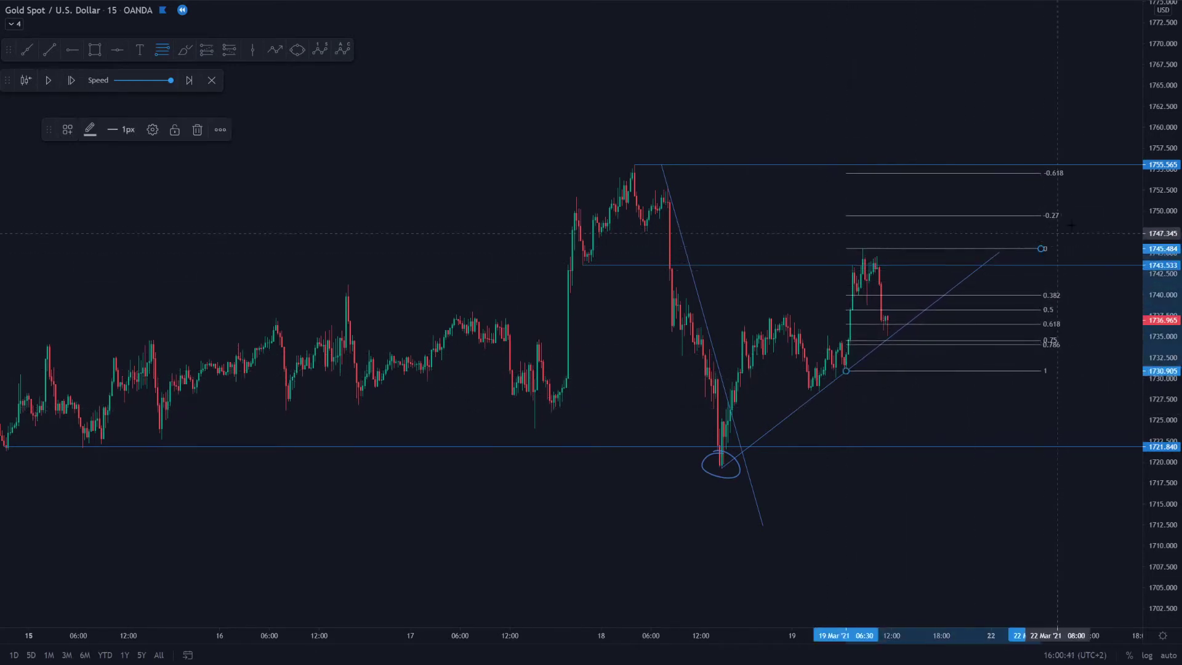
Step: Draw an extended rectangle zone from about 15:45 on 18 March, between 1737.465 and about 1736.7, along the tops of the earlier swing highs
scroll(1096, 468, up, 2)
drag(1159, 501, 1160, 363)
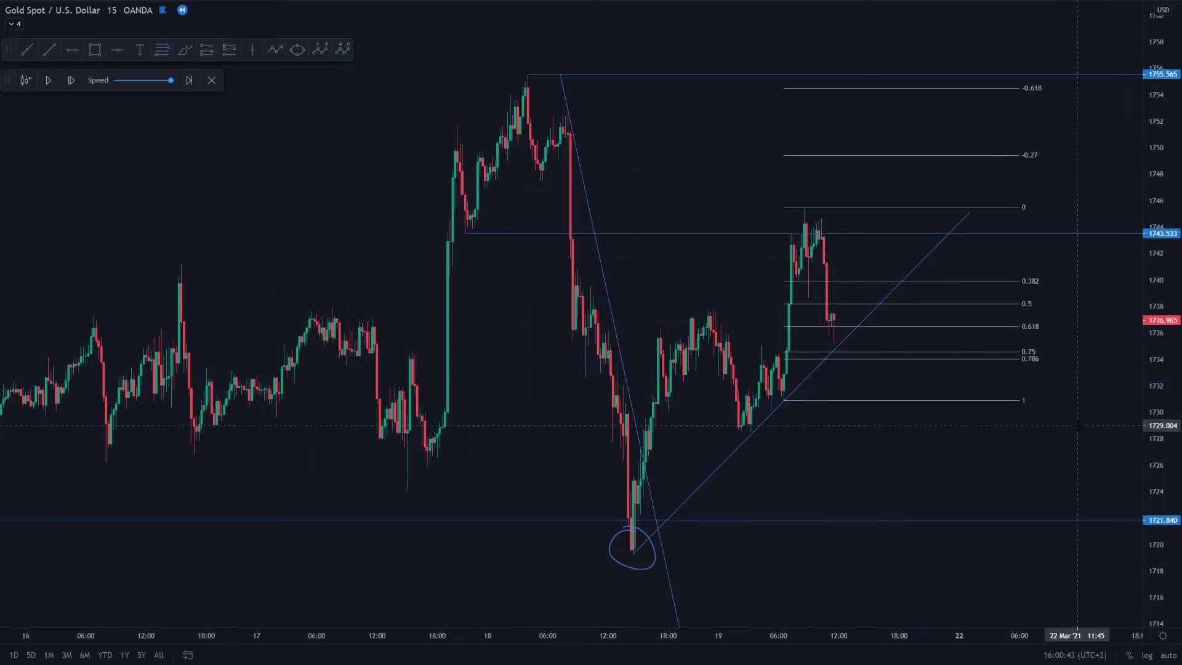
drag(1079, 425, 1104, 380)
scroll(810, 296, up, 2)
drag(597, 229, 658, 231)
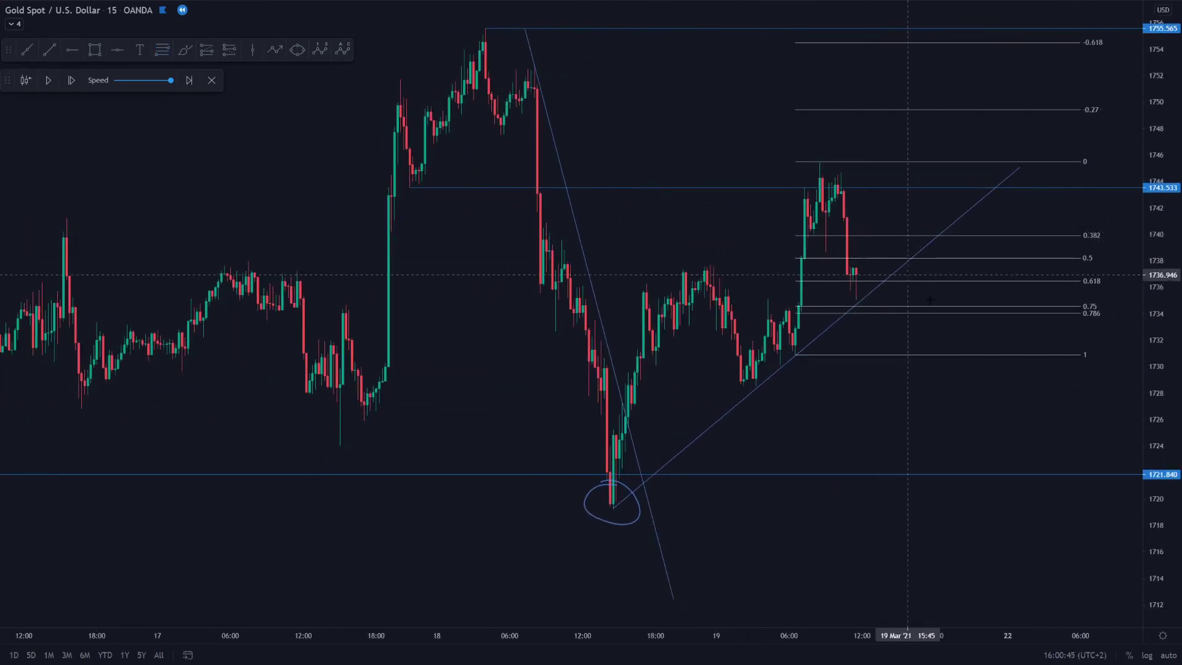
drag(1159, 265, 1160, 302)
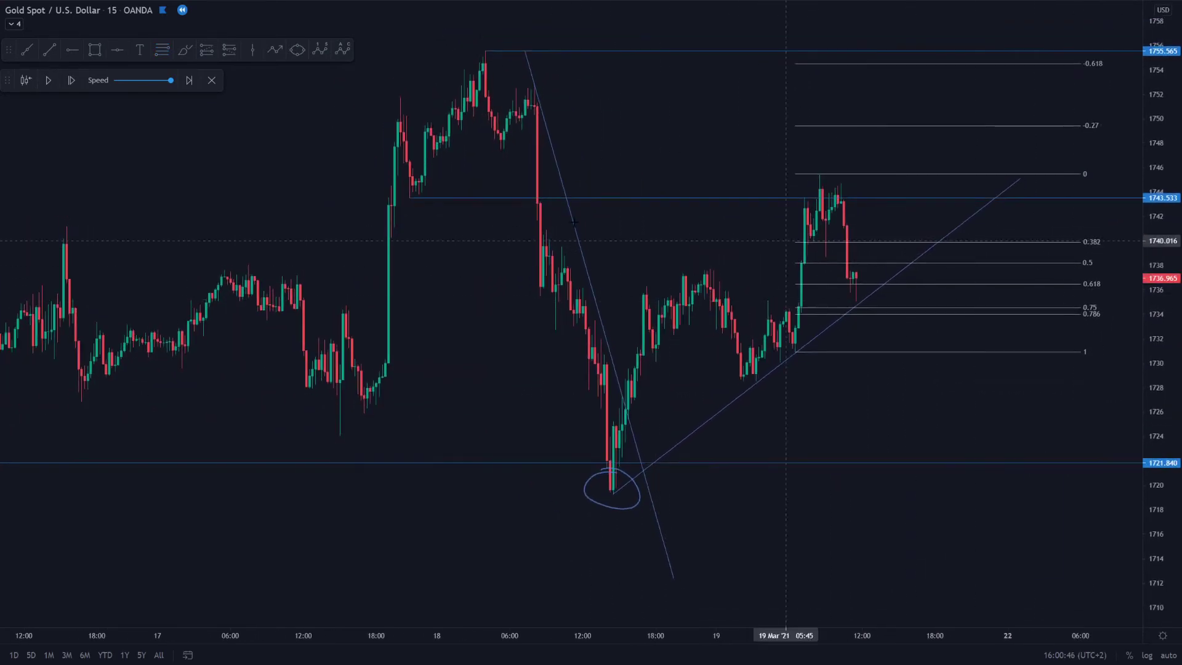
click(92, 54)
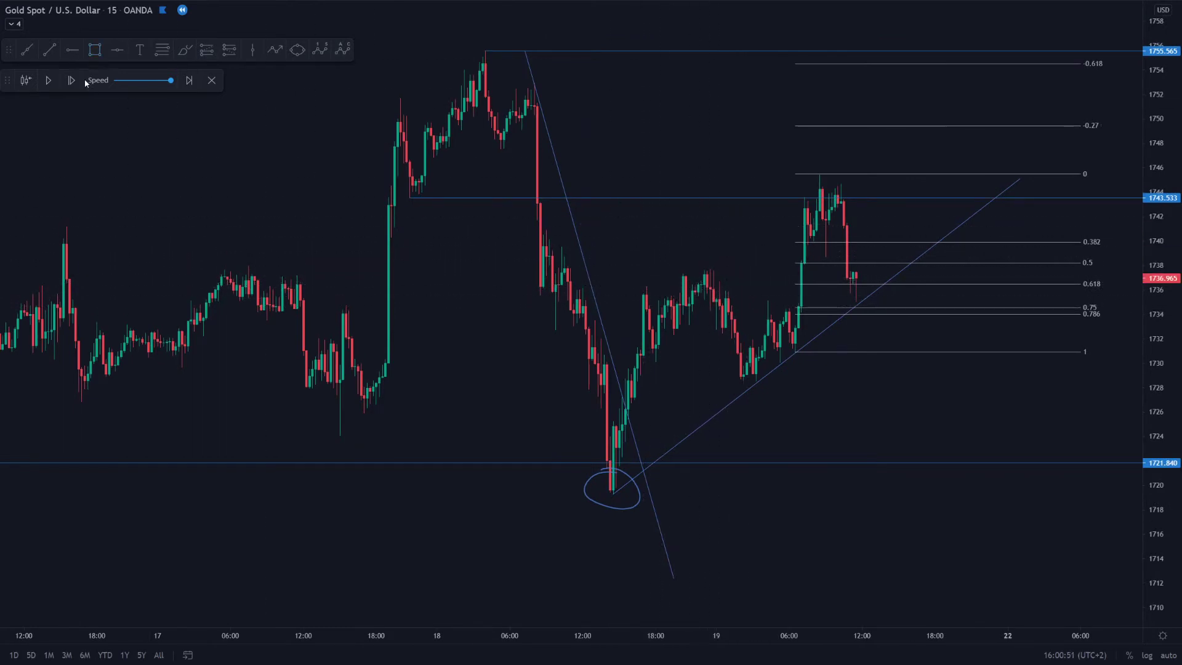
click(94, 51)
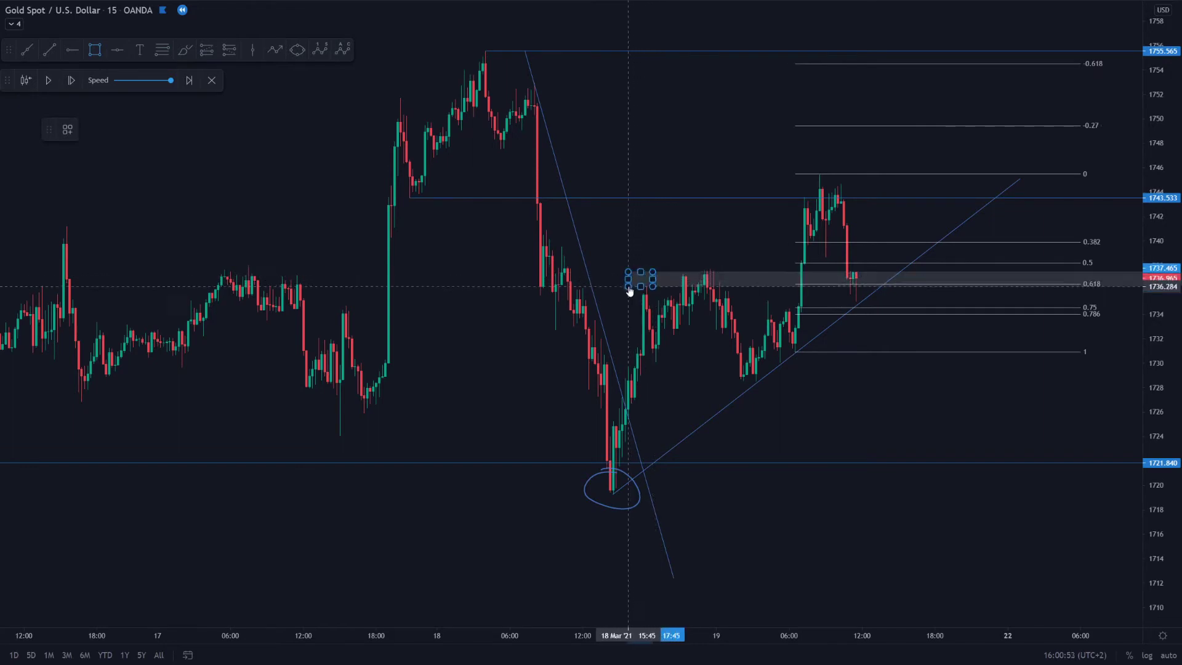
click(631, 282)
click(734, 234)
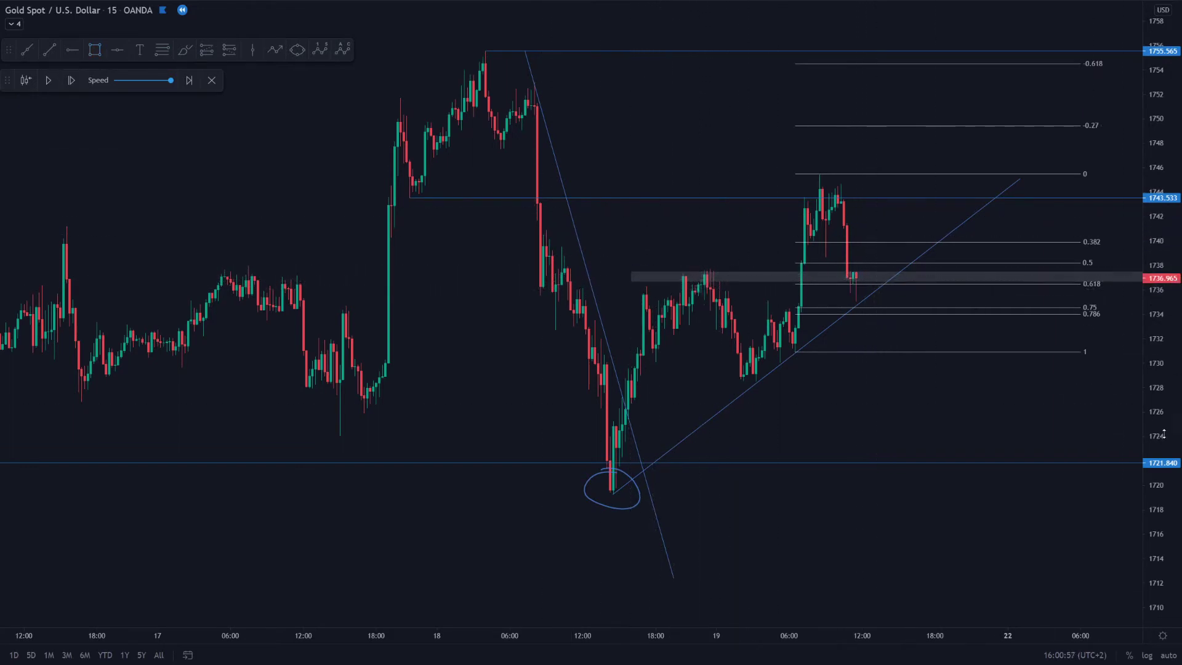
Step: Switch the gold chart to the 5-minute timeframe
drag(1163, 434, 1163, 357)
drag(1064, 397, 1162, 424)
scroll(970, 370, up, 2)
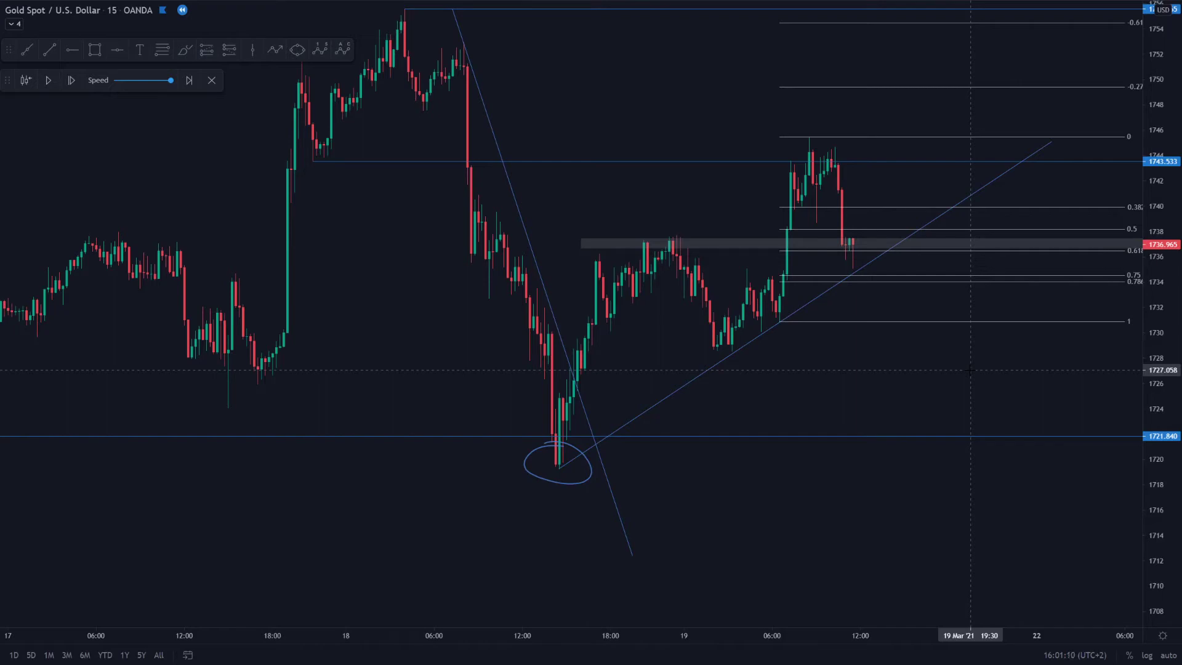
key(5)
key(Return)
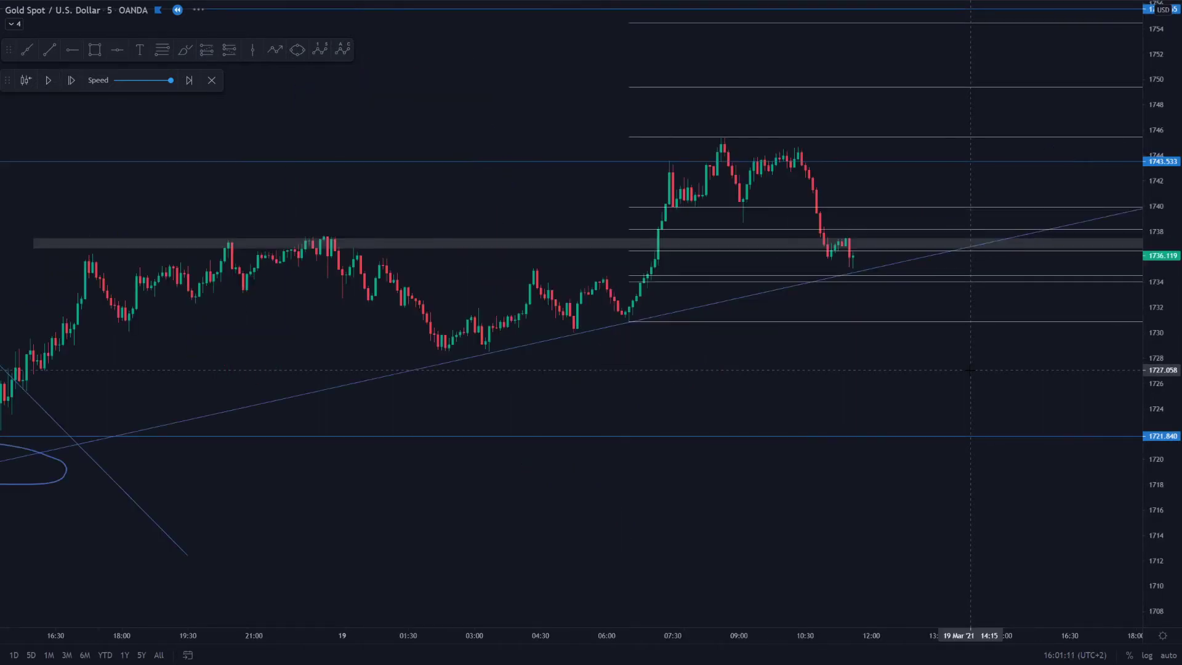
Step: Delete the rectangle zone drawn along the swing highs near 1737
drag(1160, 374, 1159, 347)
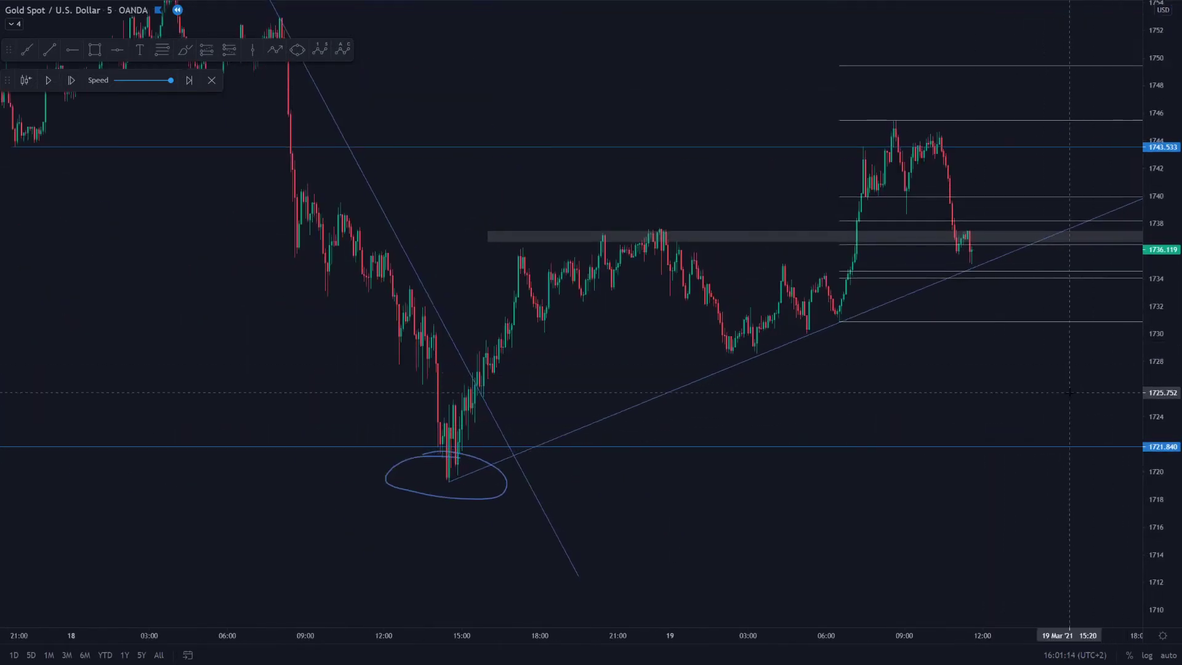
drag(1071, 393, 978, 448)
scroll(370, 308, up, 2)
key(alt+shift+r)
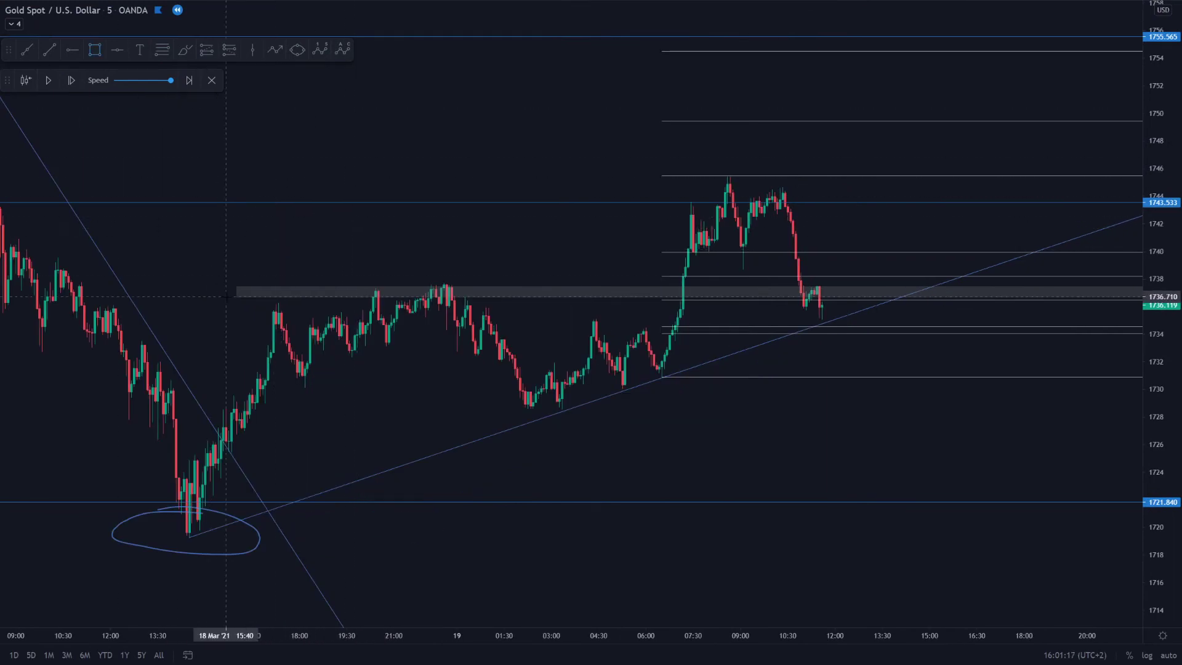
click(277, 292)
key(Delete)
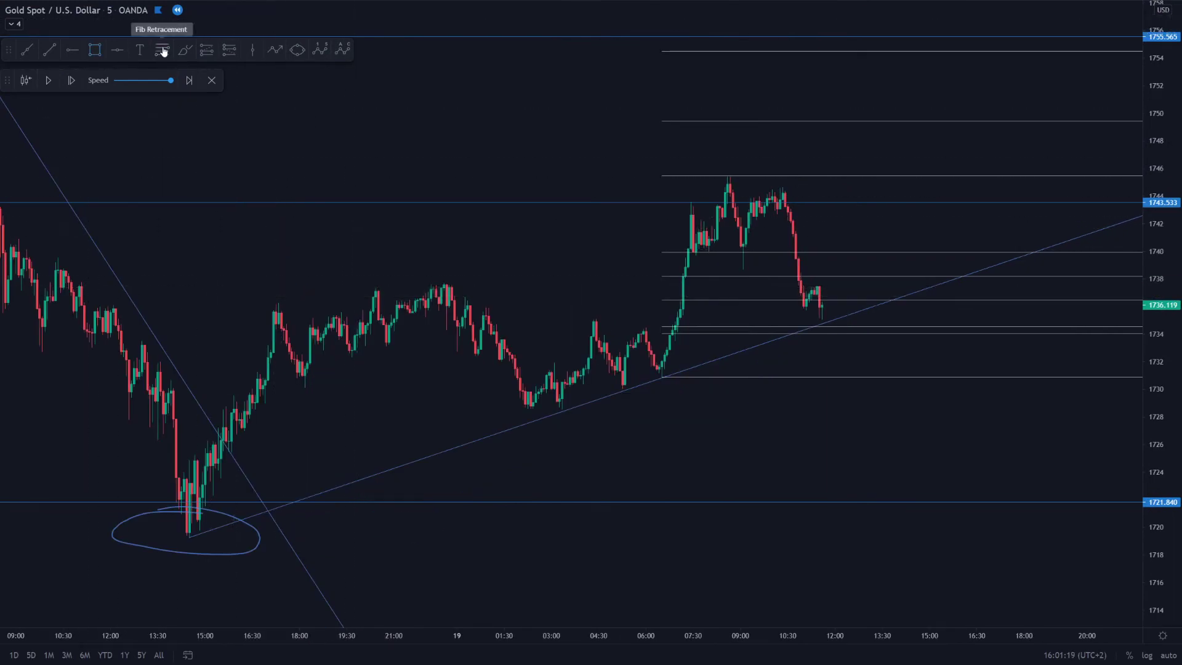
Step: Draw an extended rectangle zone from about 07:00 on 19 March, between 1735.800 and 1734.182, over the 0.75 and 0.786 retracement levels
click(163, 52)
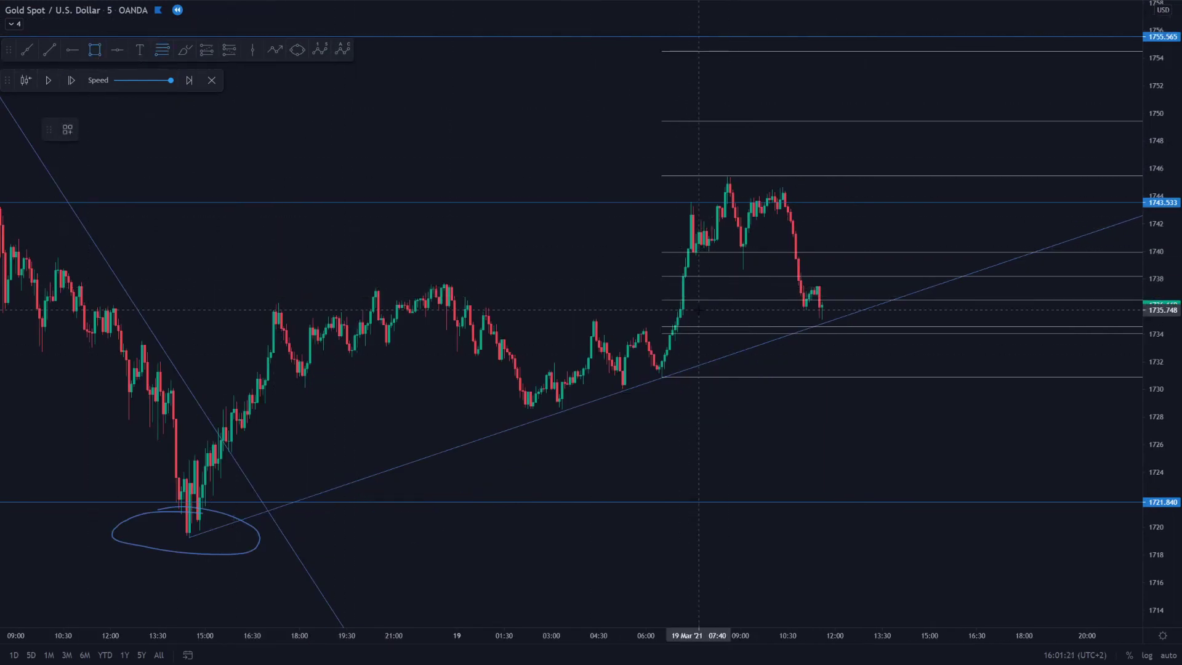
click(677, 309)
click(677, 340)
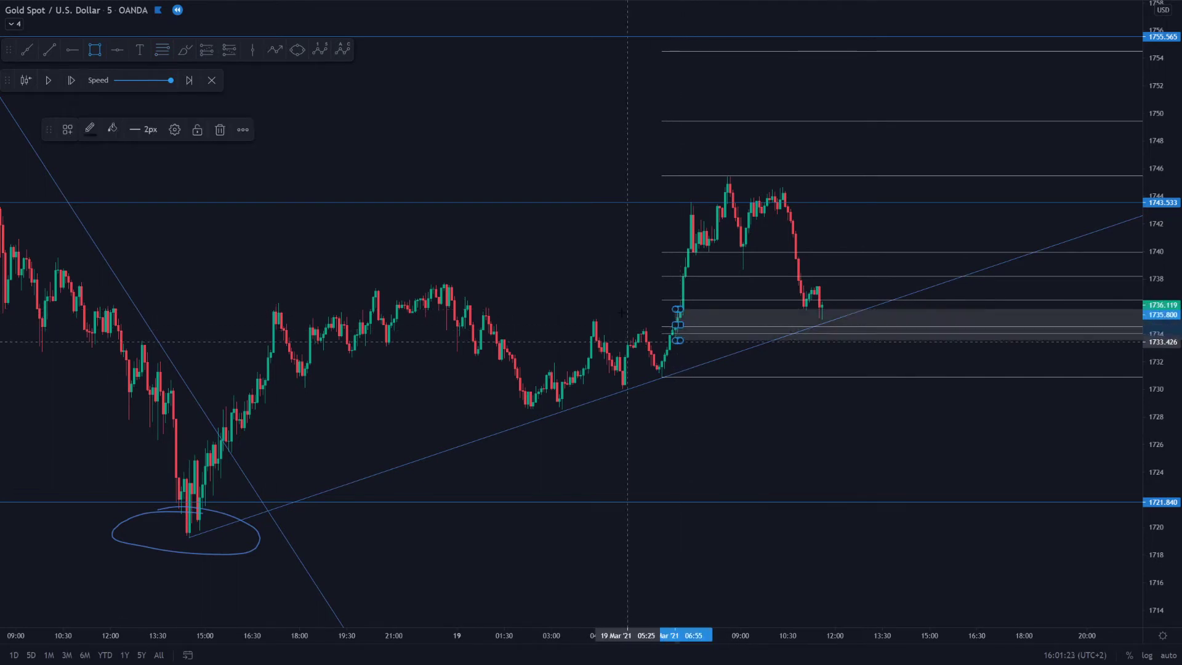
click(696, 347)
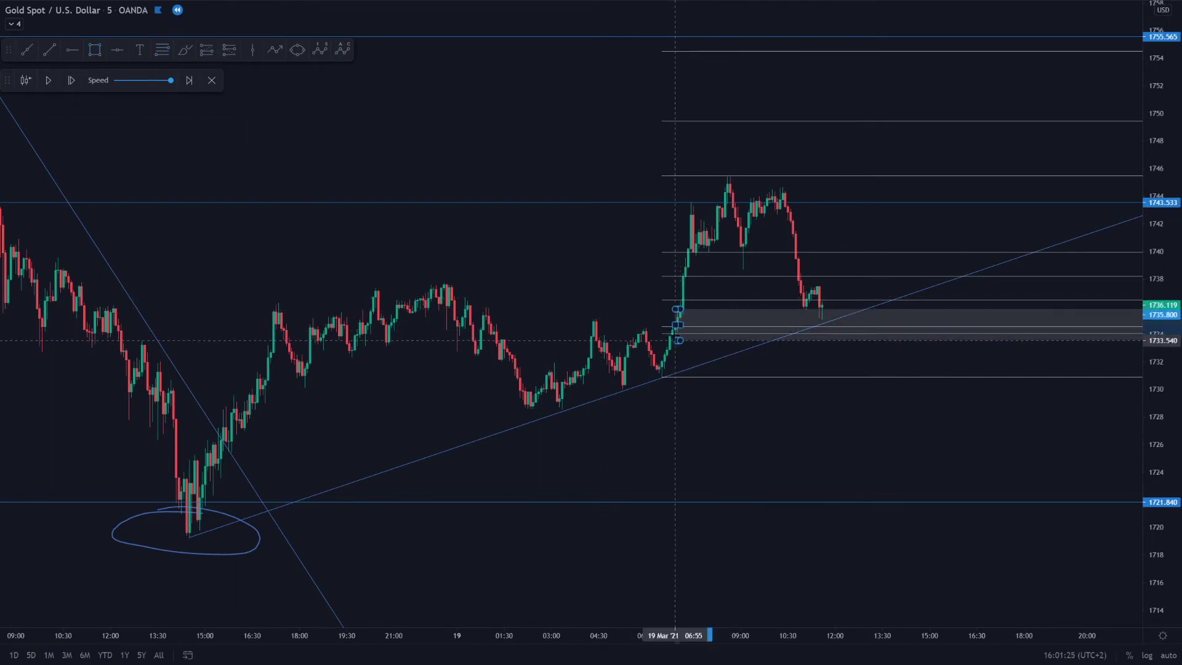
drag(678, 341, 679, 326)
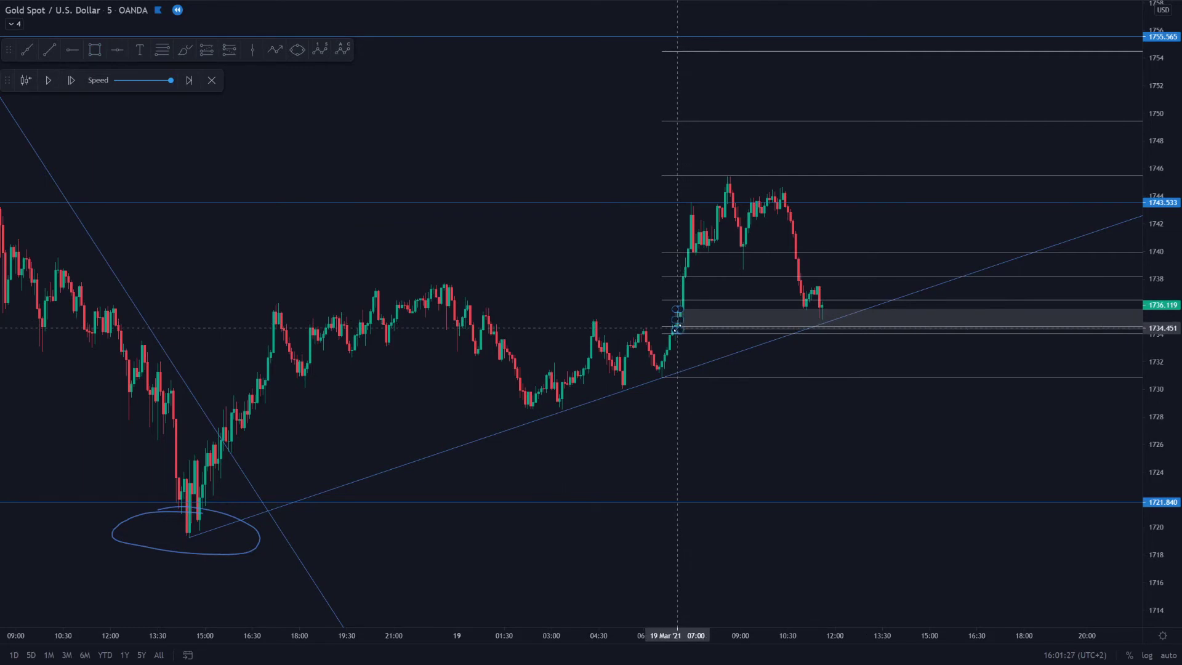
drag(677, 331, 677, 332)
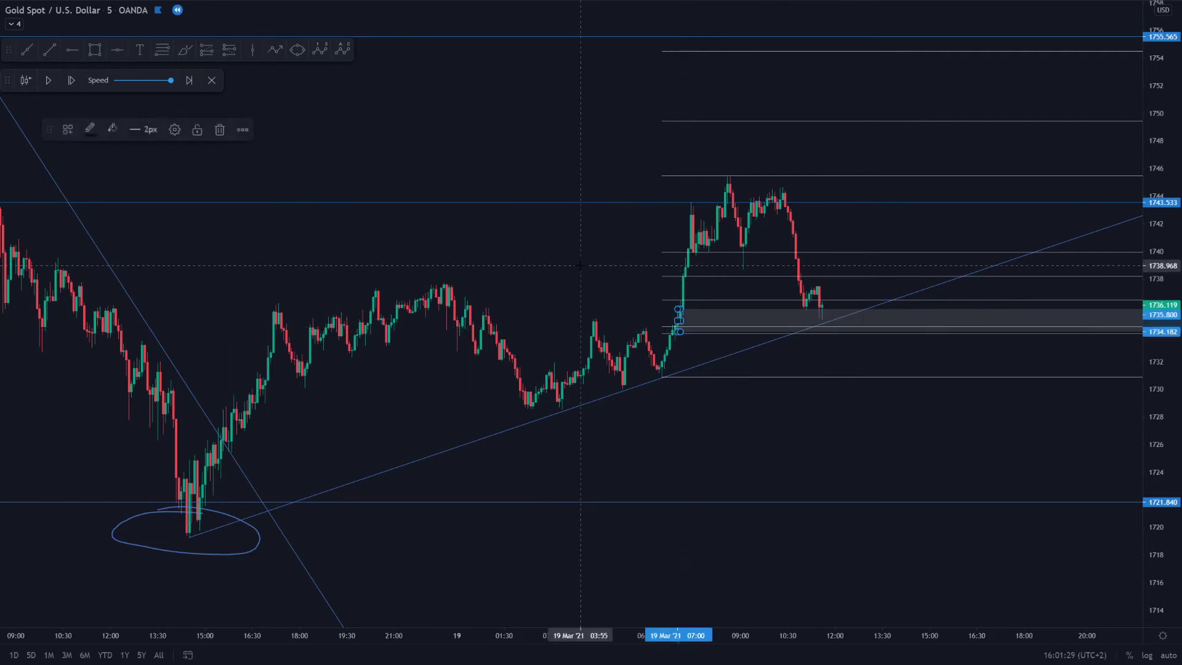
click(581, 265)
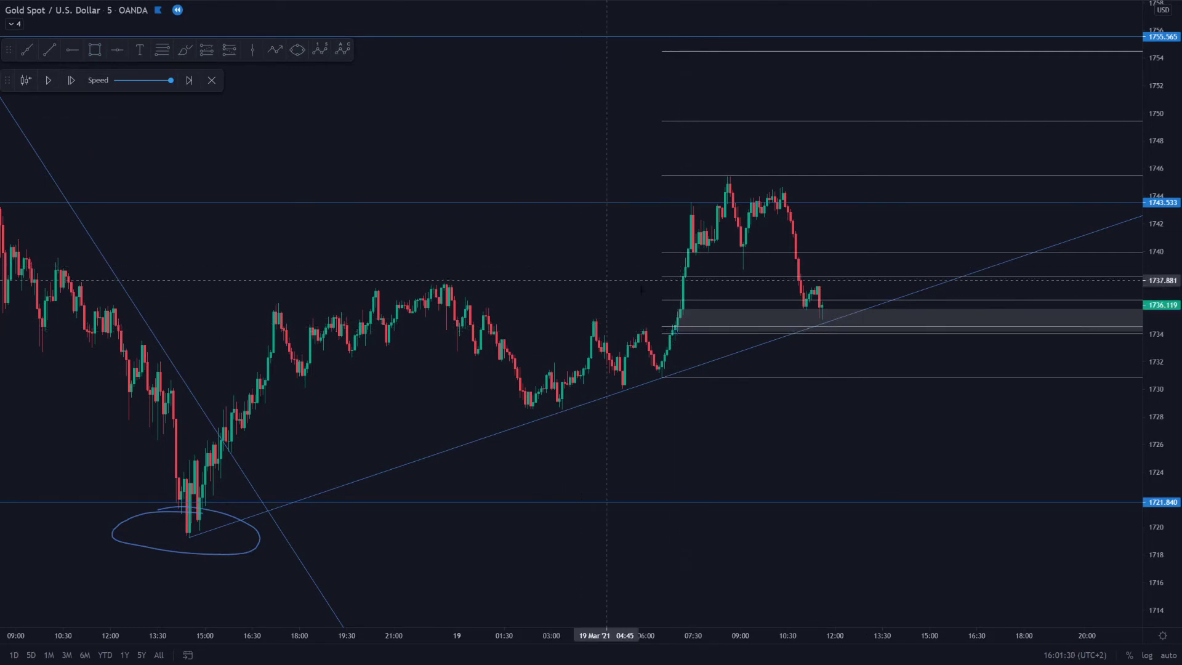
Step: Place a horizontal ray at 1737.720 on the swing high before 19 March, and delete it
click(68, 50)
click(445, 282)
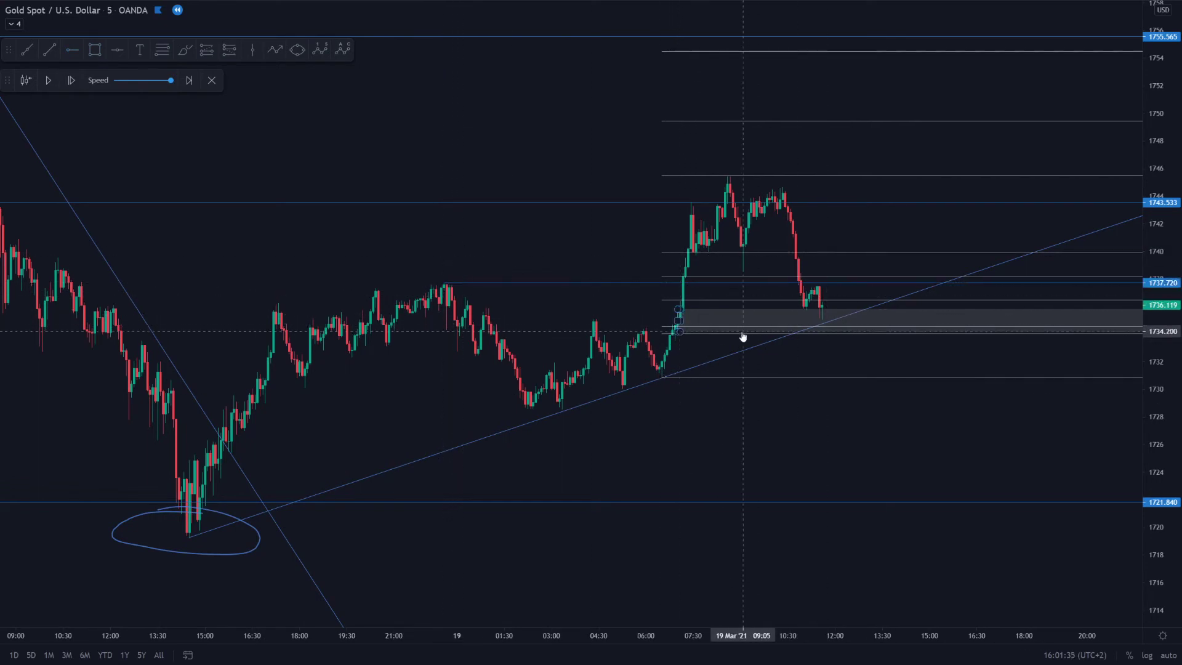
click(473, 283)
key(Delete)
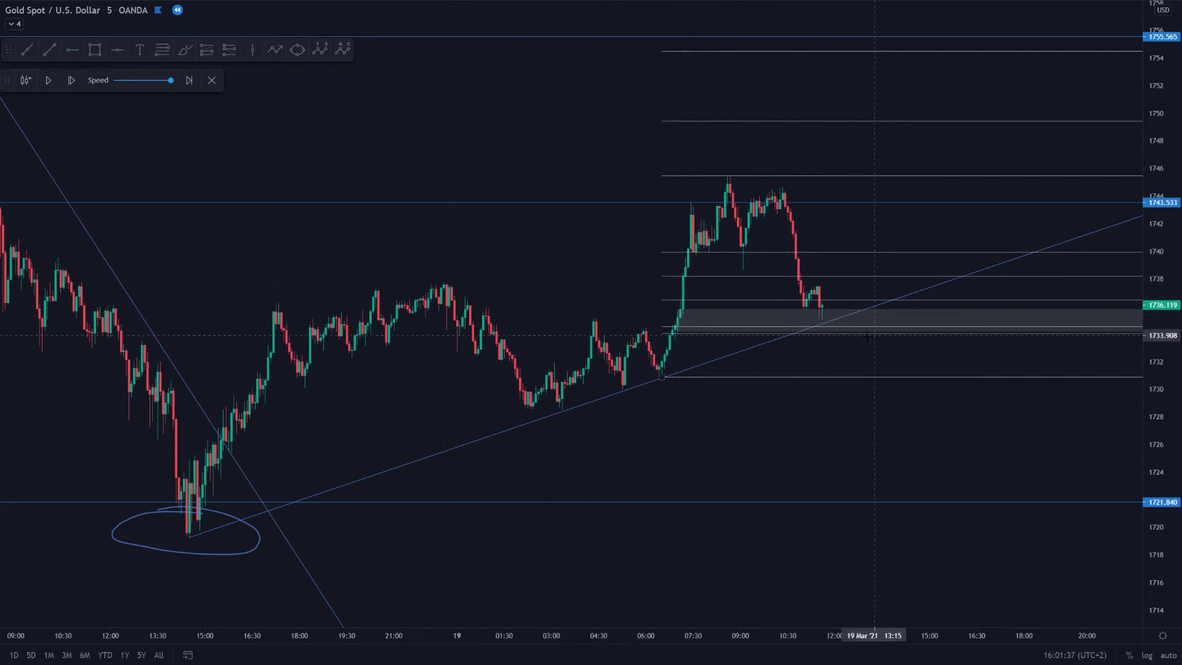
Step: Delete the brush circle around the 18 March low
drag(1148, 410, 1146, 431)
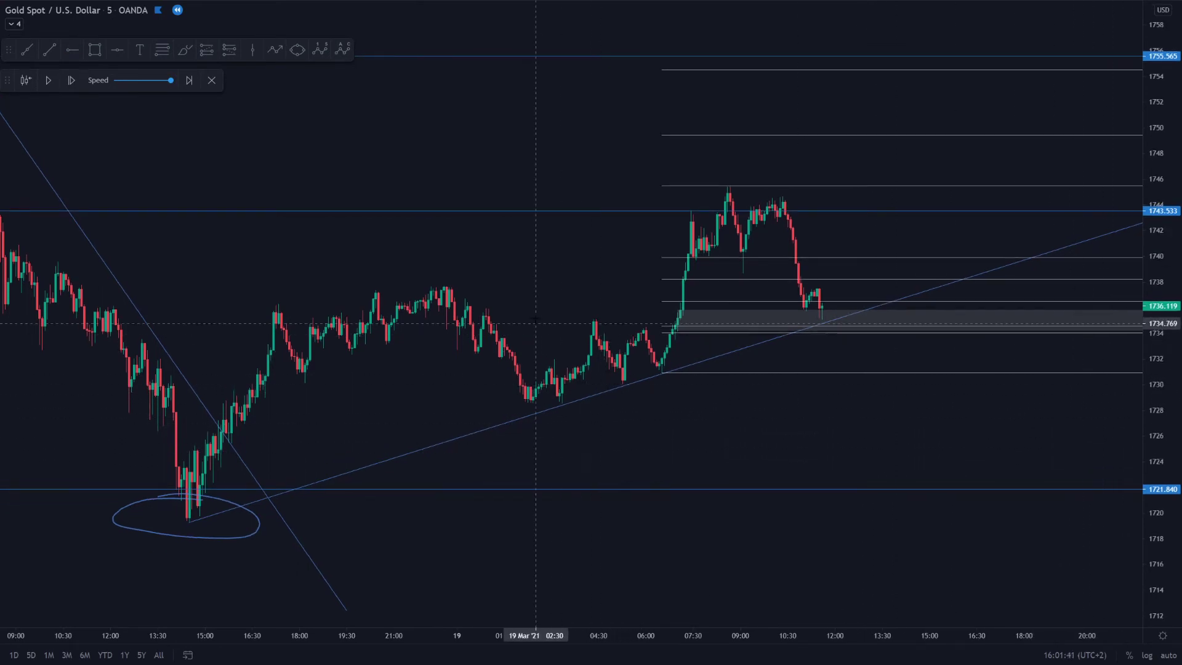
scroll(607, 386, down, 3)
drag(950, 462, 852, 406)
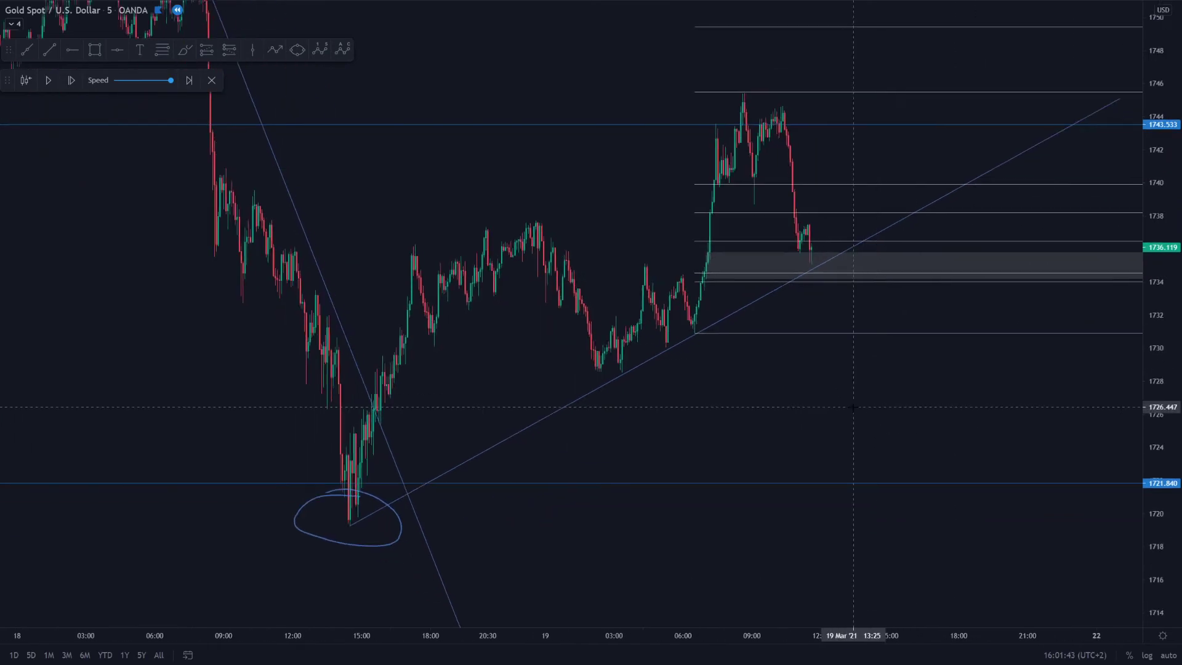
scroll(656, 193, down, 1)
drag(656, 192, 561, 245)
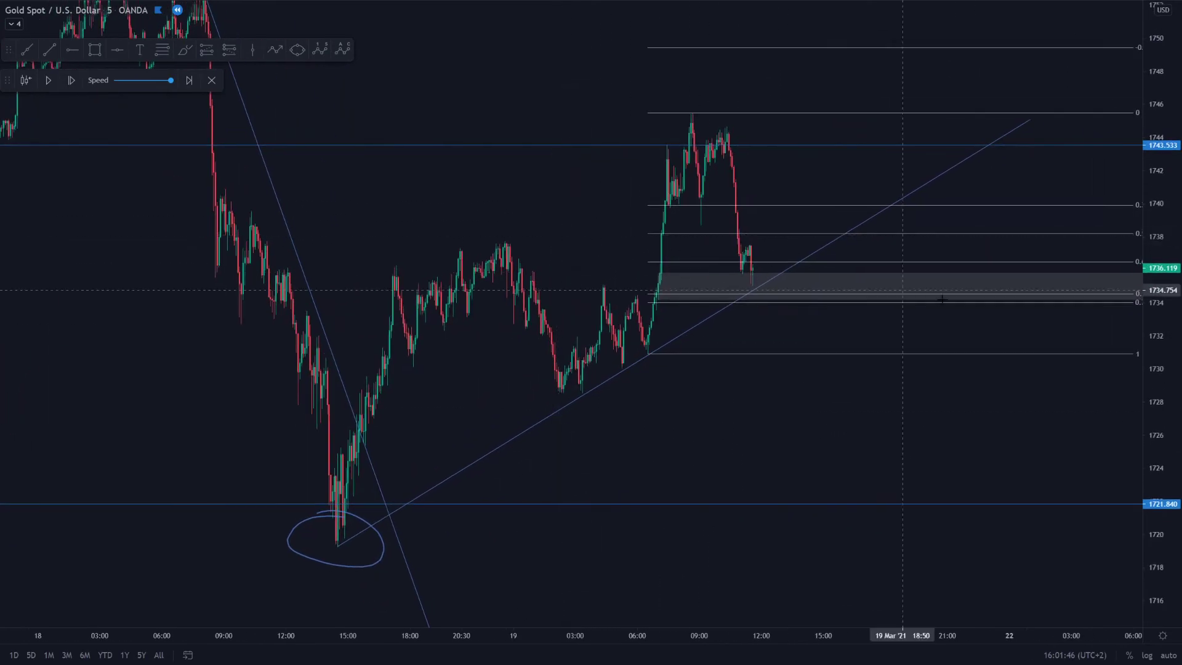
drag(1000, 241, 828, 251)
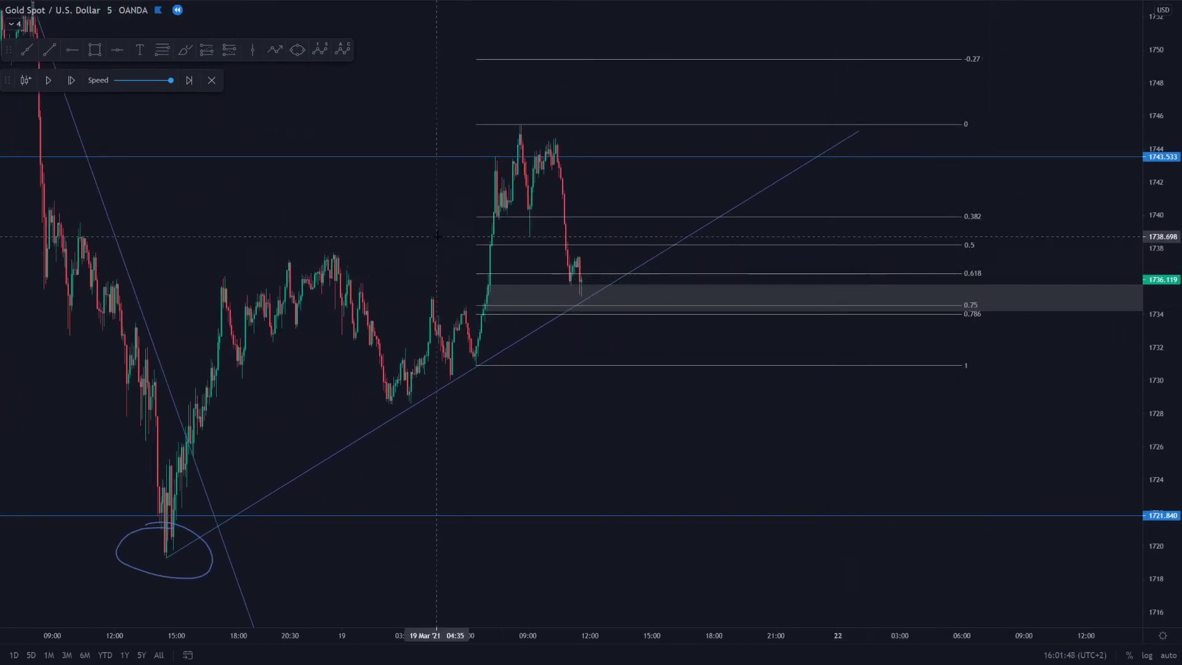
drag(559, 298, 704, 324)
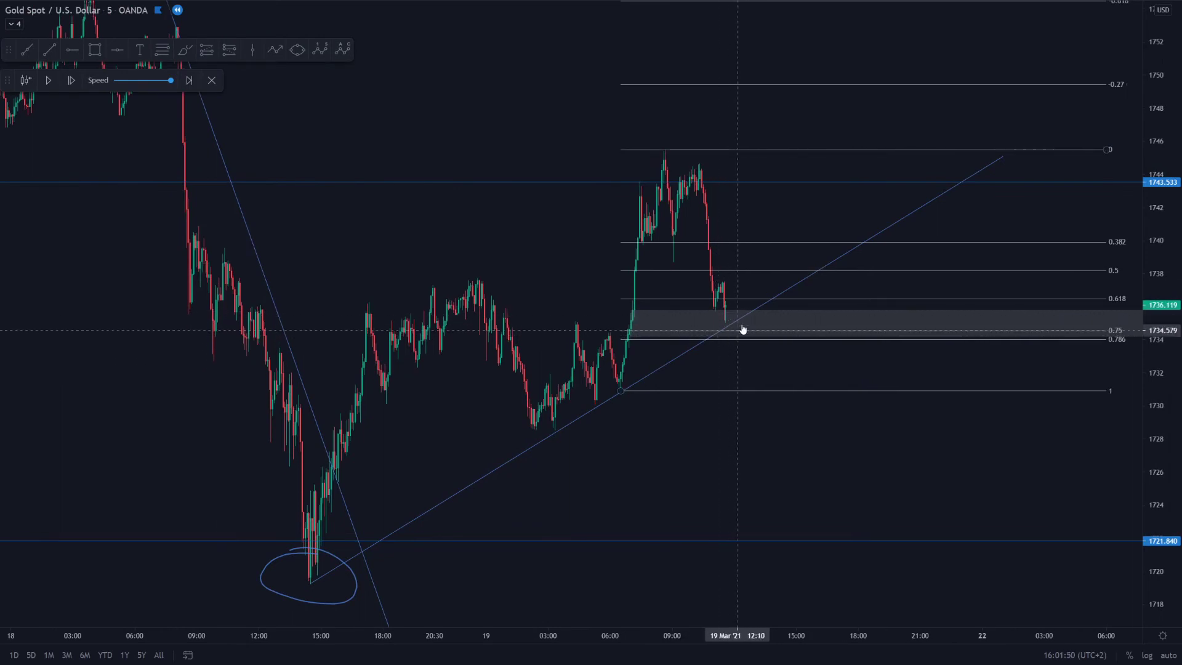
drag(537, 252, 657, 259)
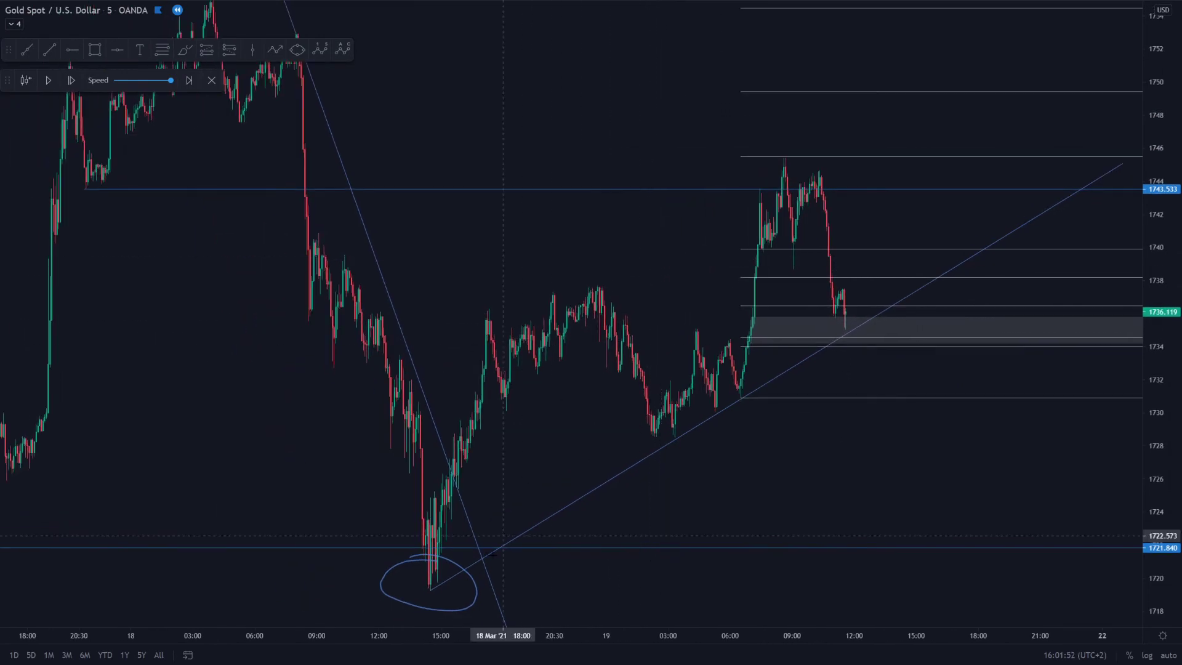
click(387, 573)
key(Delete)
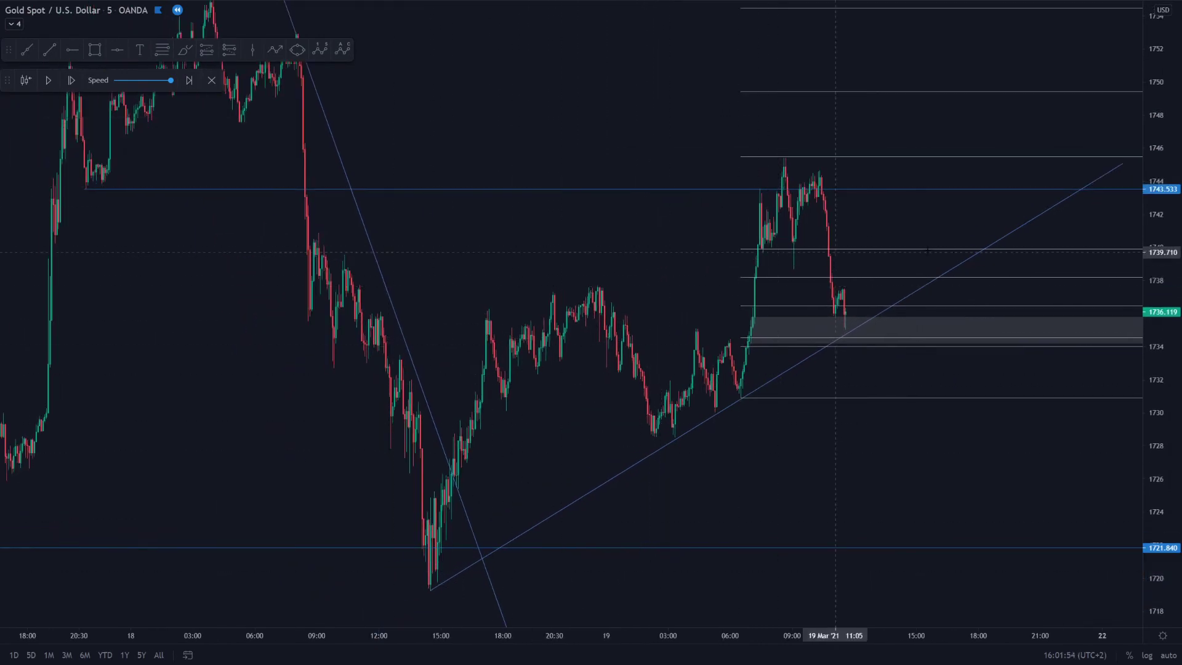
Step: Examine the price action from 16 to 19 March against the horizontal rays, trend lines, Fibonacci levels and rectangle zone
scroll(628, 510, down, 4)
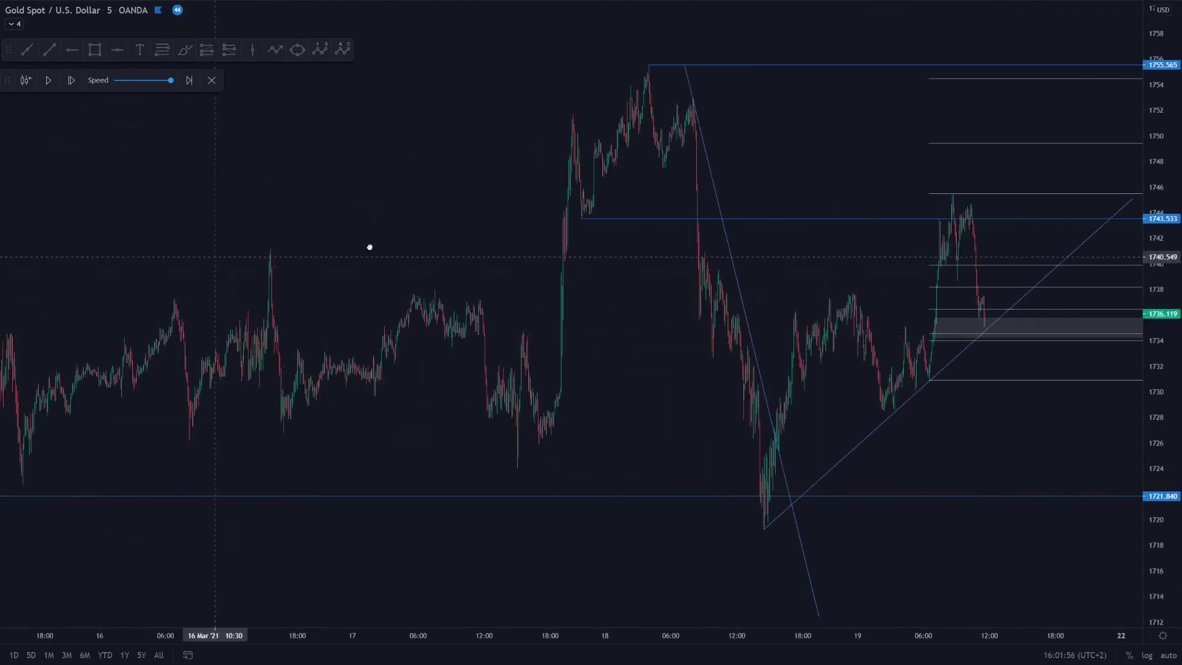
drag(369, 248, 706, 232)
drag(768, 330, 391, 332)
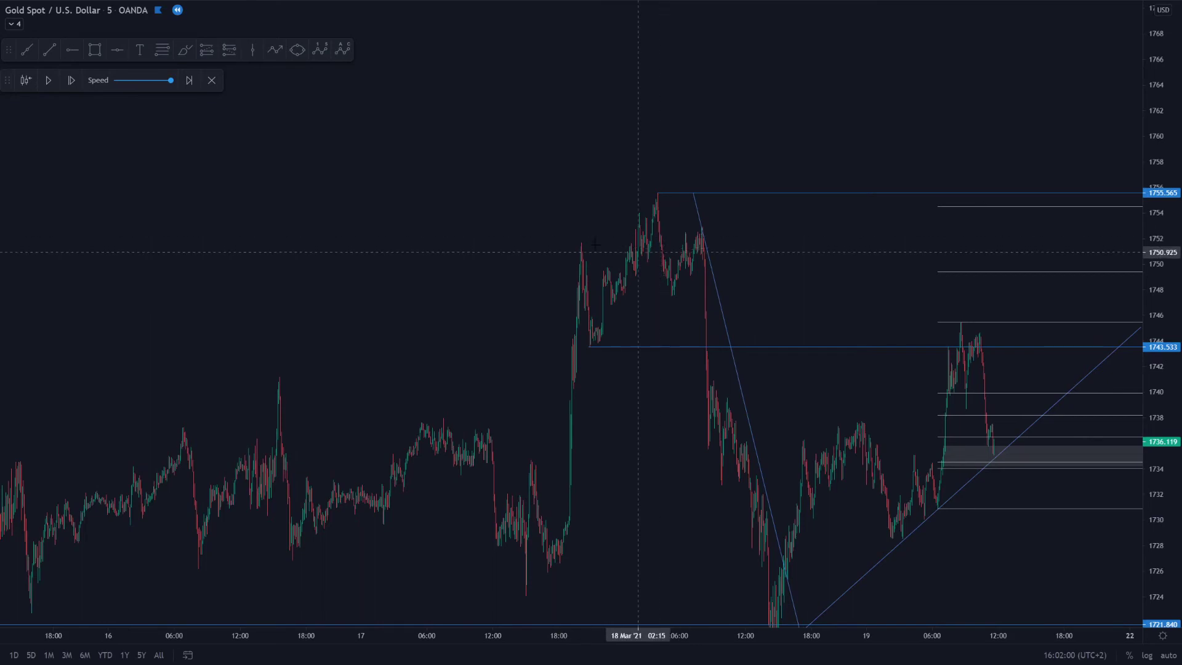
drag(595, 243, 486, 107)
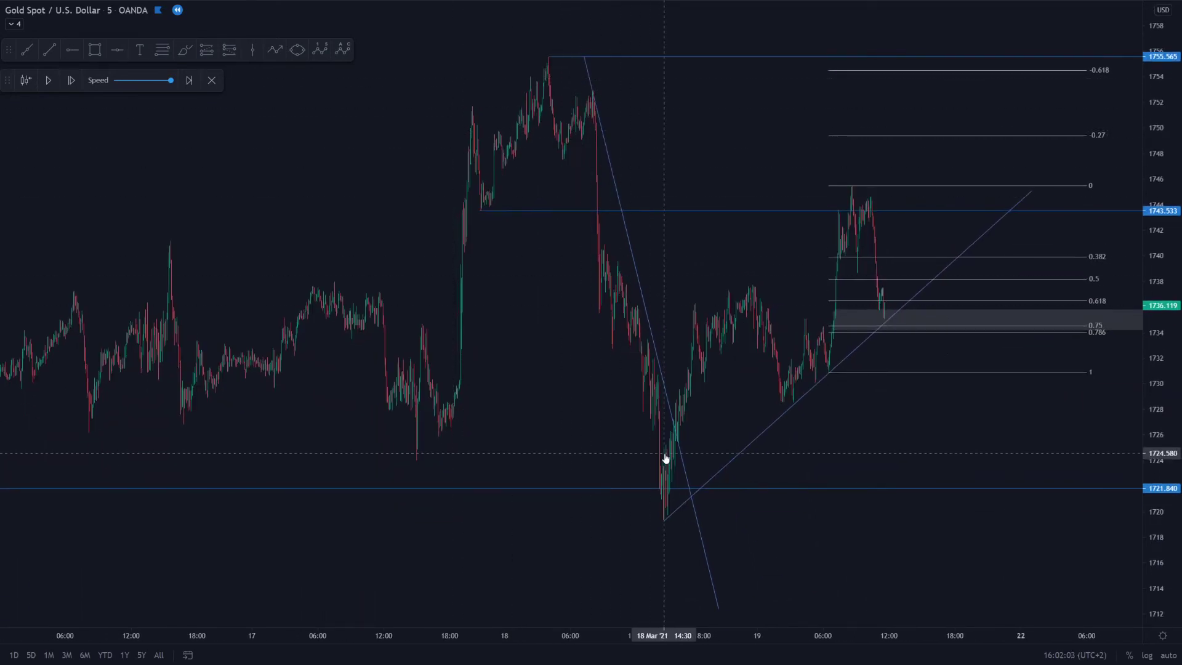
scroll(615, 335, up, 3)
drag(568, 270, 682, 248)
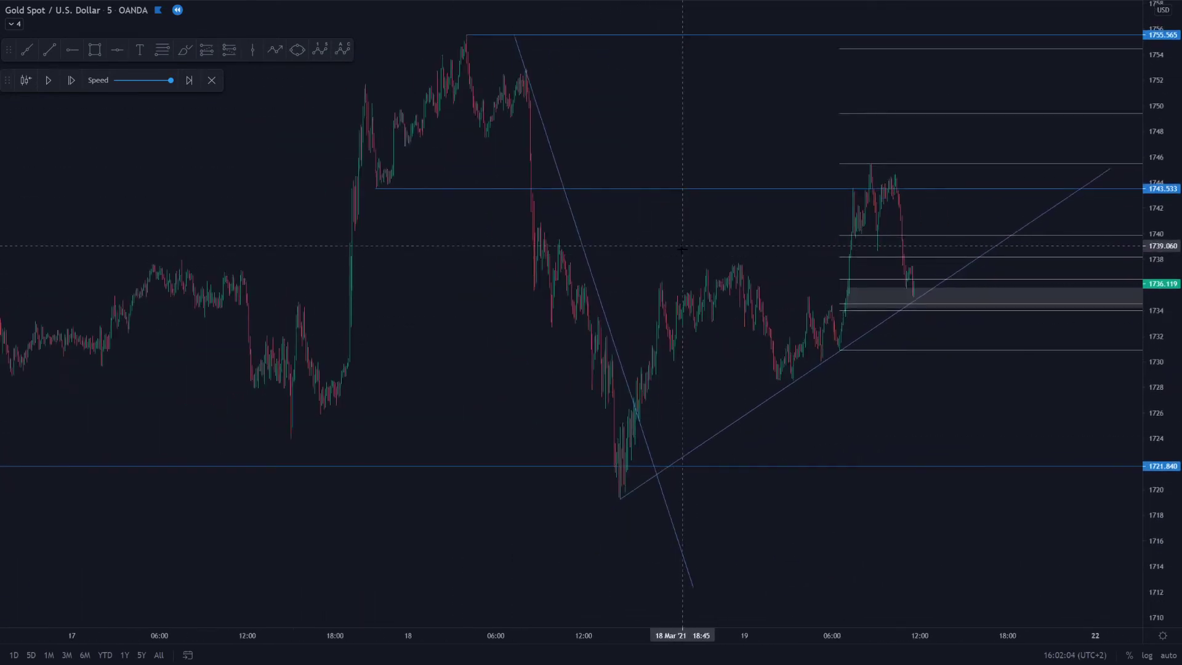
scroll(647, 325, up, 3)
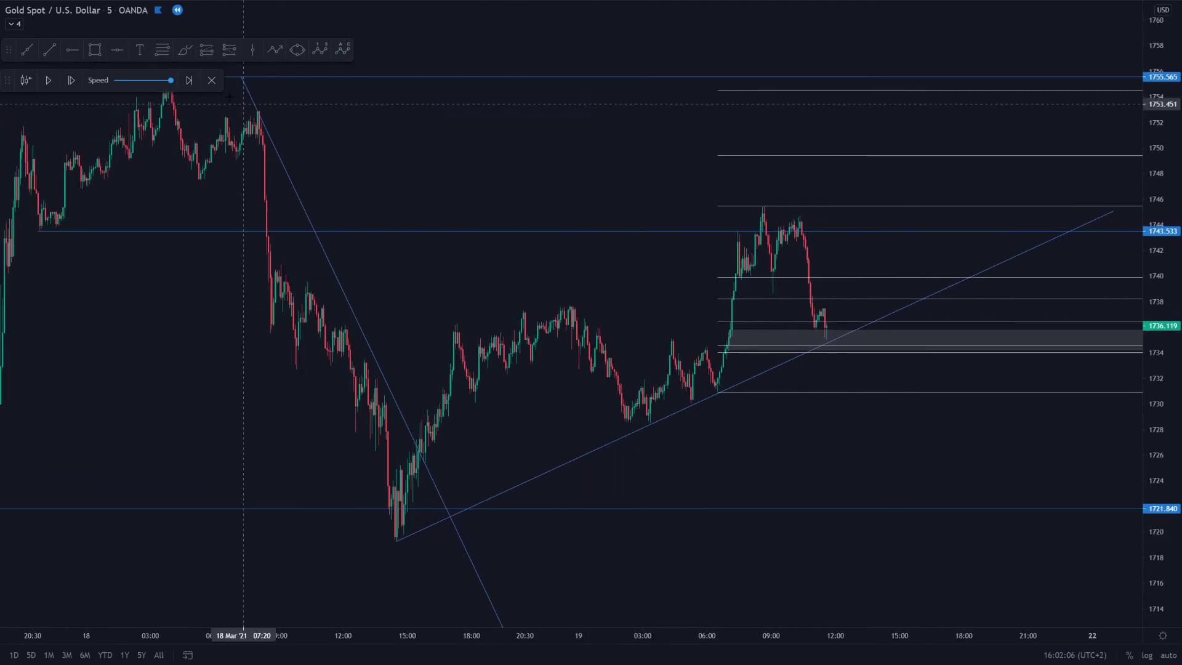
click(186, 50)
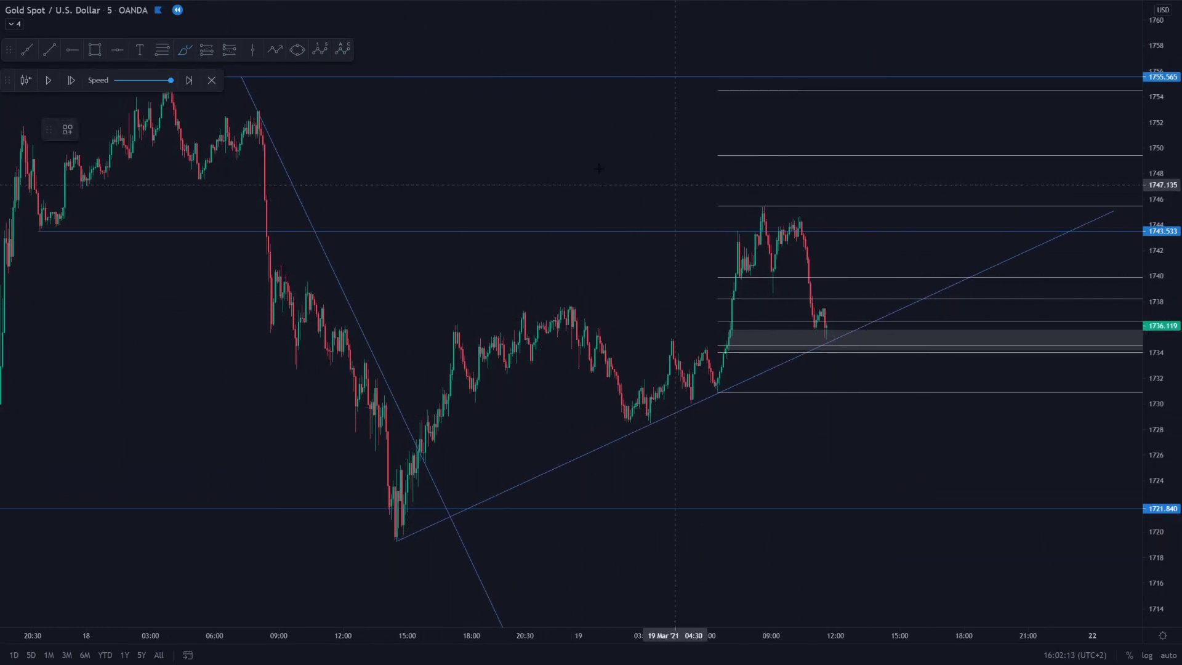
scroll(860, 436, down, 3)
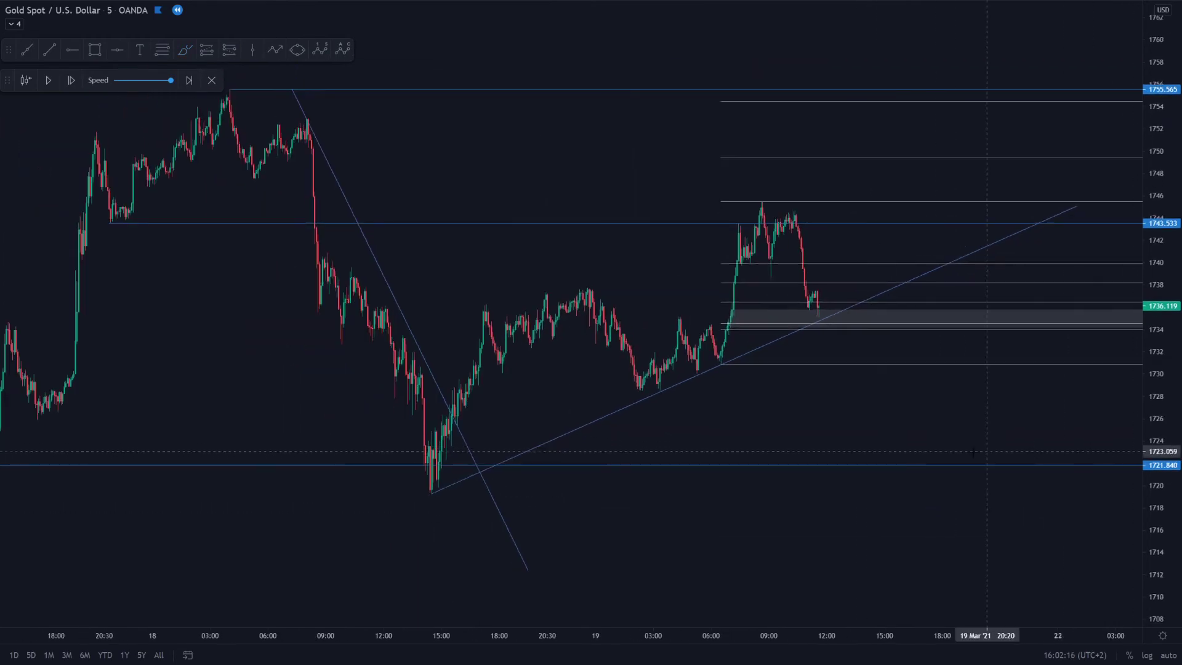
scroll(975, 437, down, 2)
scroll(1171, 415, up, 1)
drag(1168, 412, 1163, 504)
scroll(945, 427, up, 2)
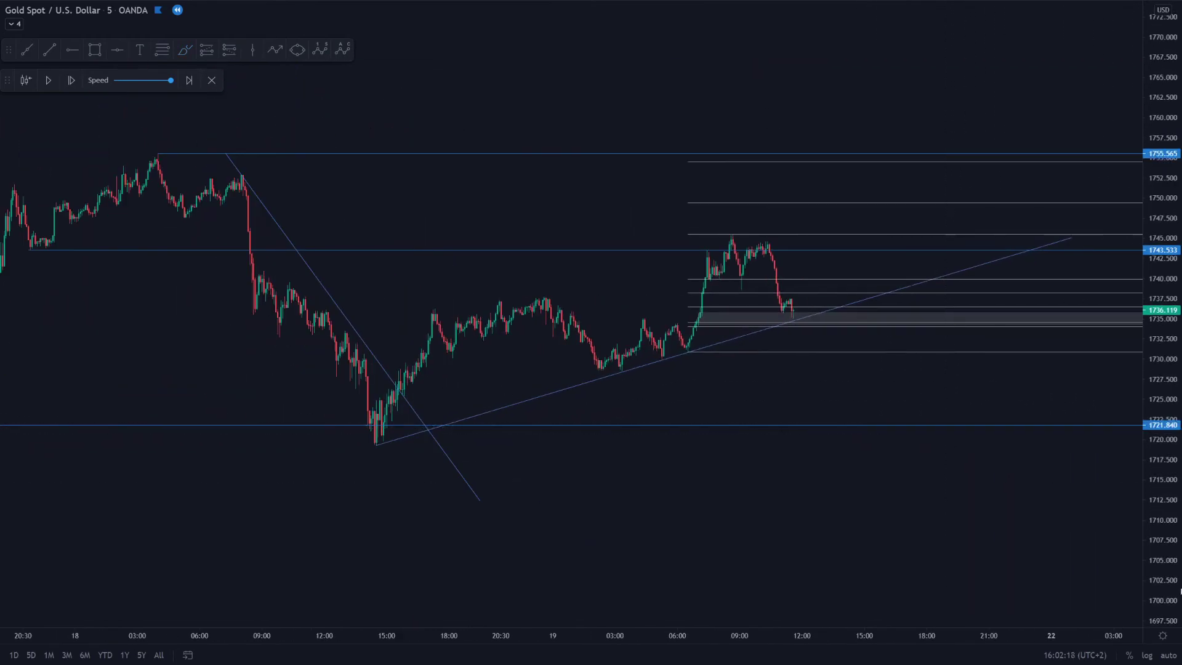
scroll(881, 441, up, 4)
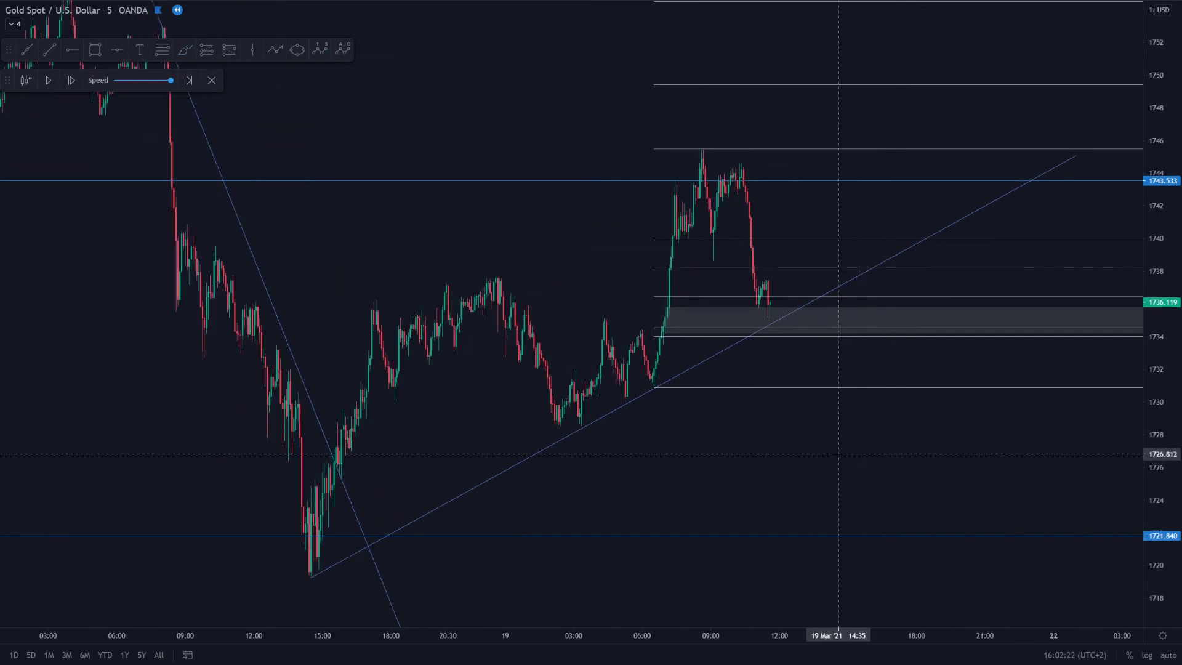
Step: Place a long position at 11:35 on 19 March with its entry at 1735.777 and raise its target to about 1743.048
click(207, 50)
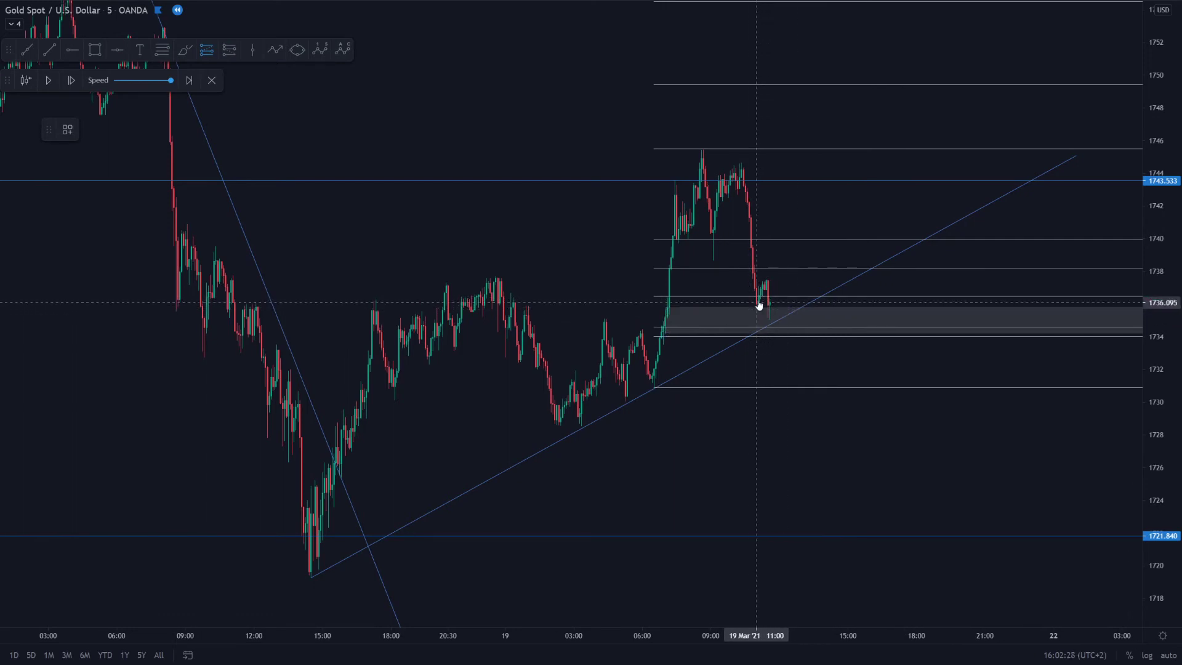
scroll(766, 379, up, 3)
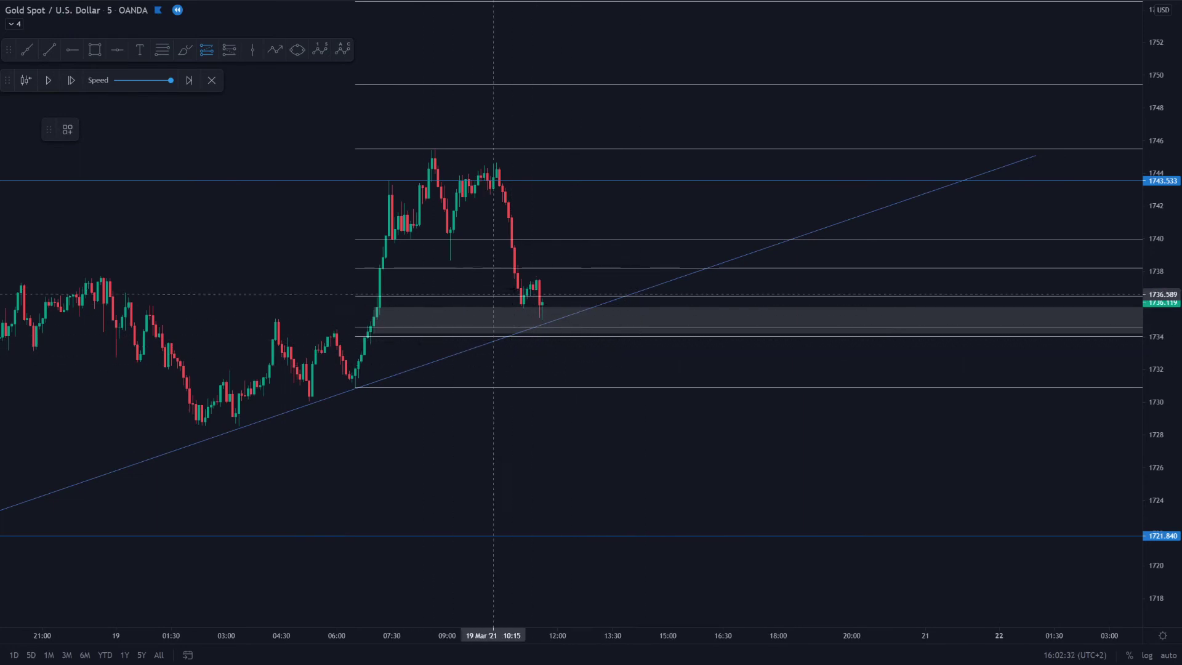
click(543, 311)
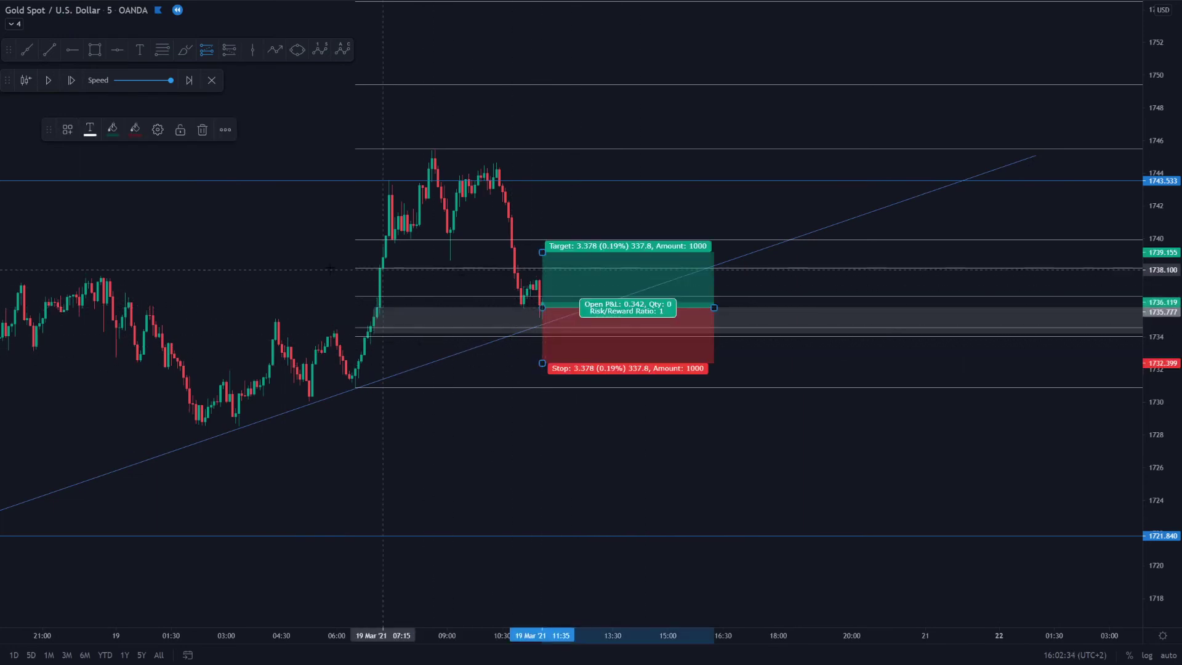
drag(542, 243, 546, 189)
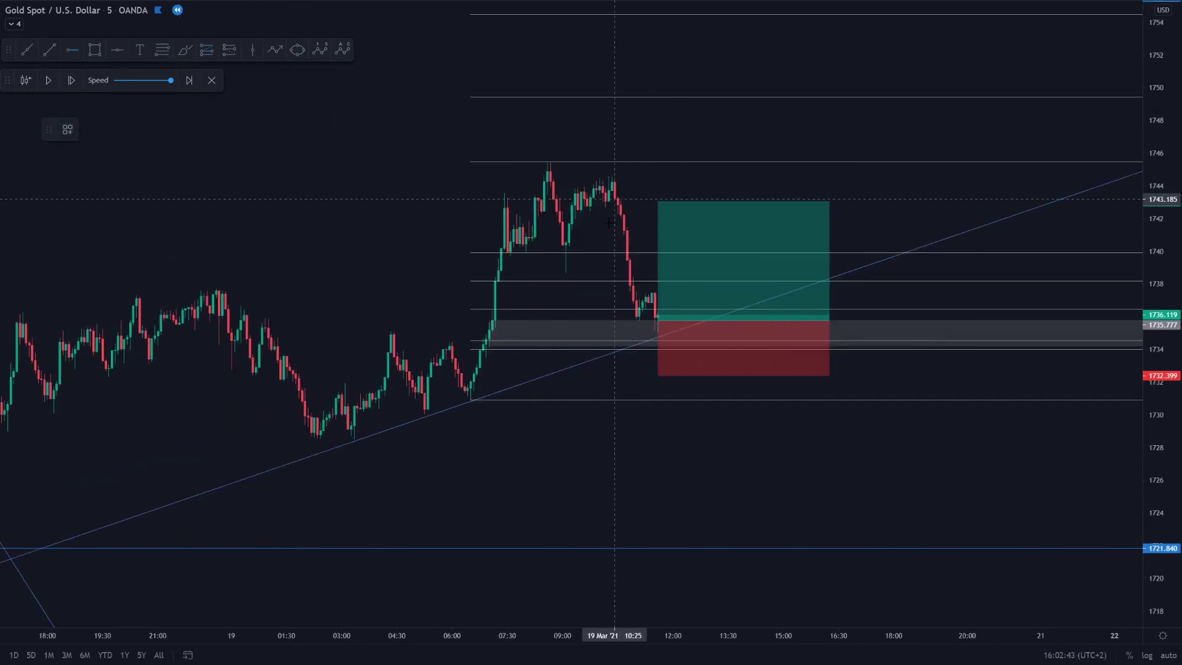
Step: Place a horizontal ray at 1742.721 starting from the 10:10 candle on 19 March
click(605, 201)
click(390, 186)
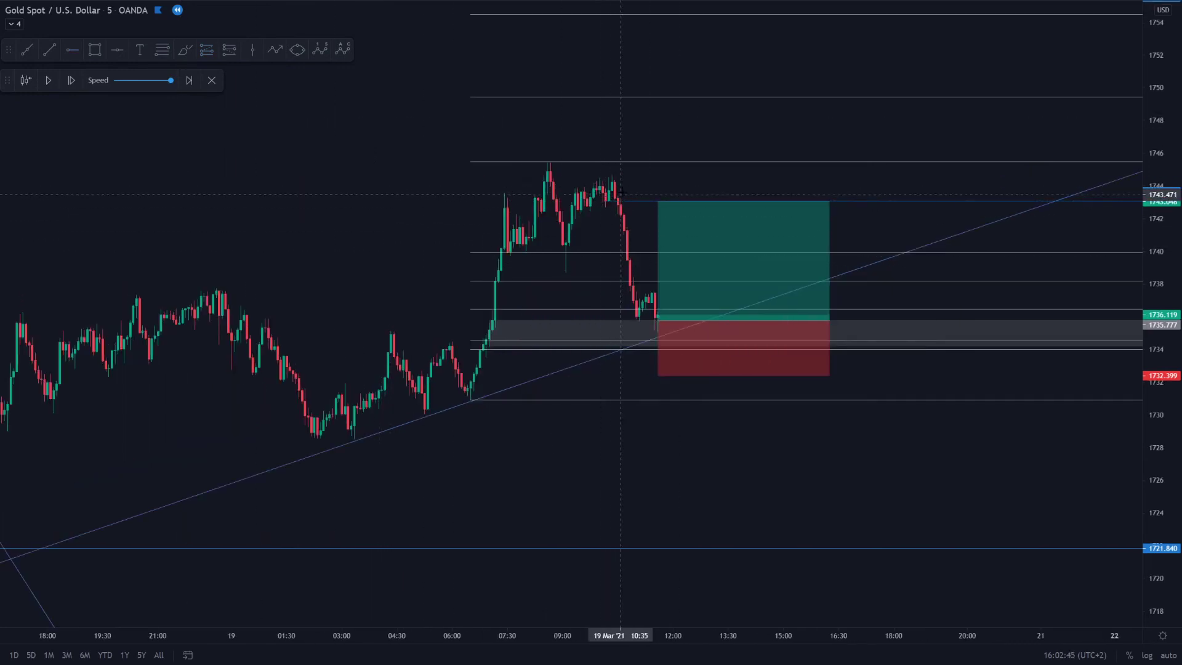
drag(604, 202, 605, 207)
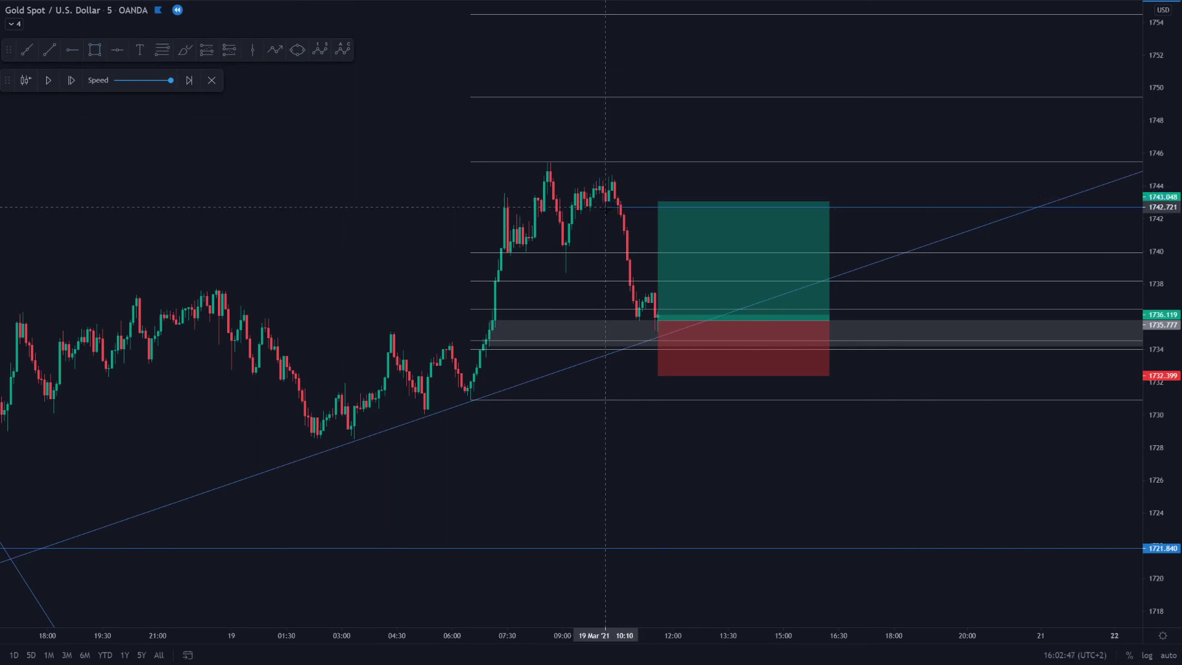
Step: Set the long position's target to 1742.695, just below the new ray, and its stop to 1734.012 at the 0.786 retracement level
click(629, 195)
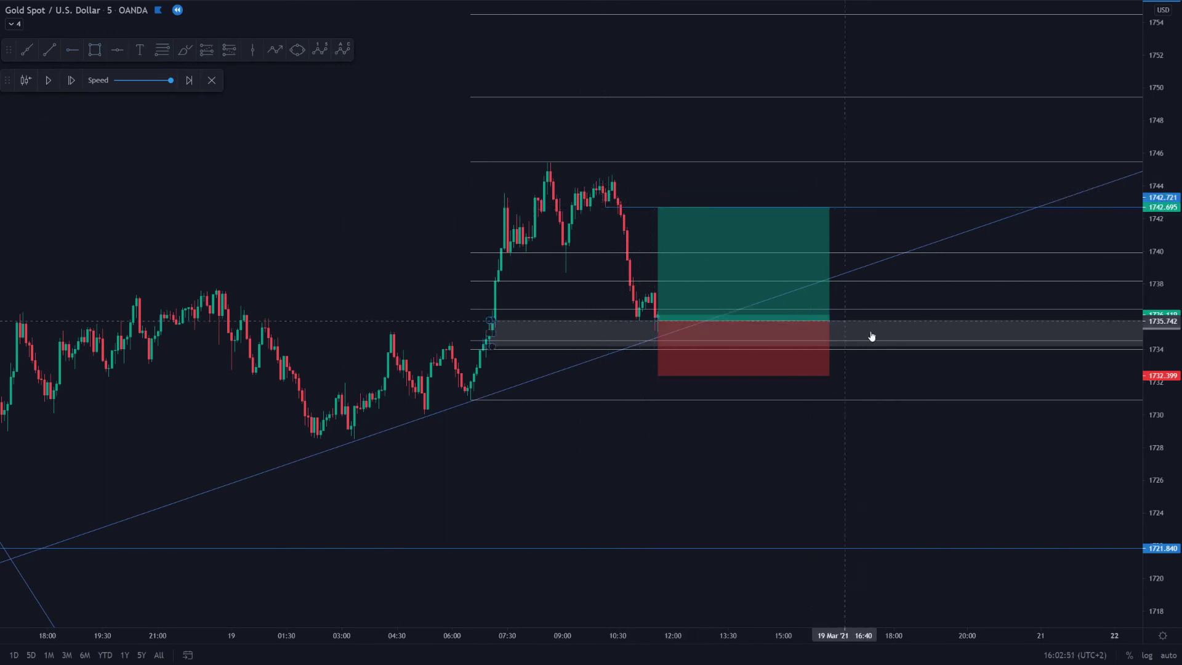
drag(658, 376, 660, 349)
click(868, 371)
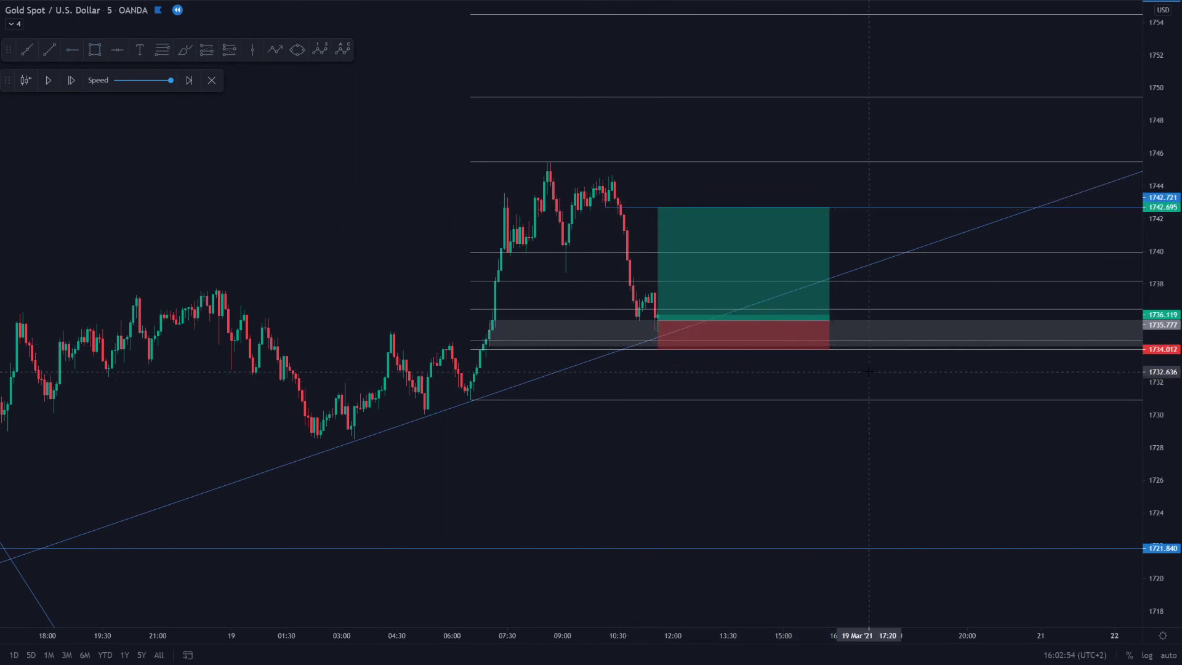
Step: Examine the long position against the rising trend line, Fibonacci levels, rectangle zone and price action of 18 and 19 March
drag(1153, 462, 1151, 326)
scroll(1076, 334, down, 4)
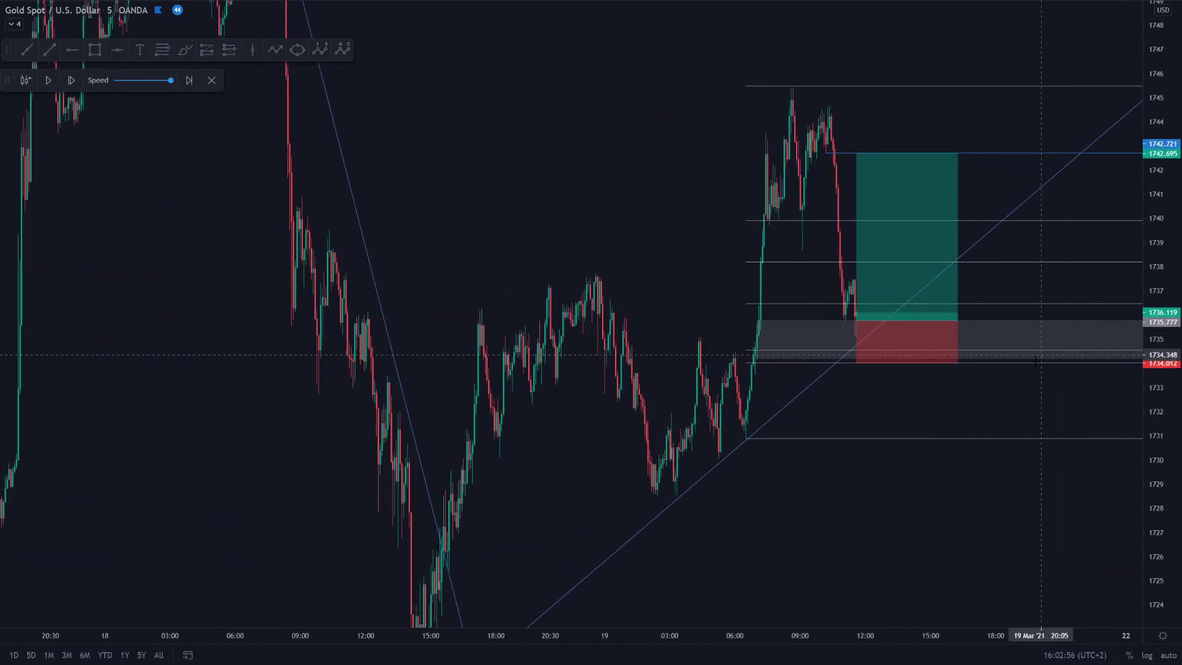
drag(955, 372, 1089, 282)
drag(1156, 203, 1156, 371)
drag(1056, 395, 694, 379)
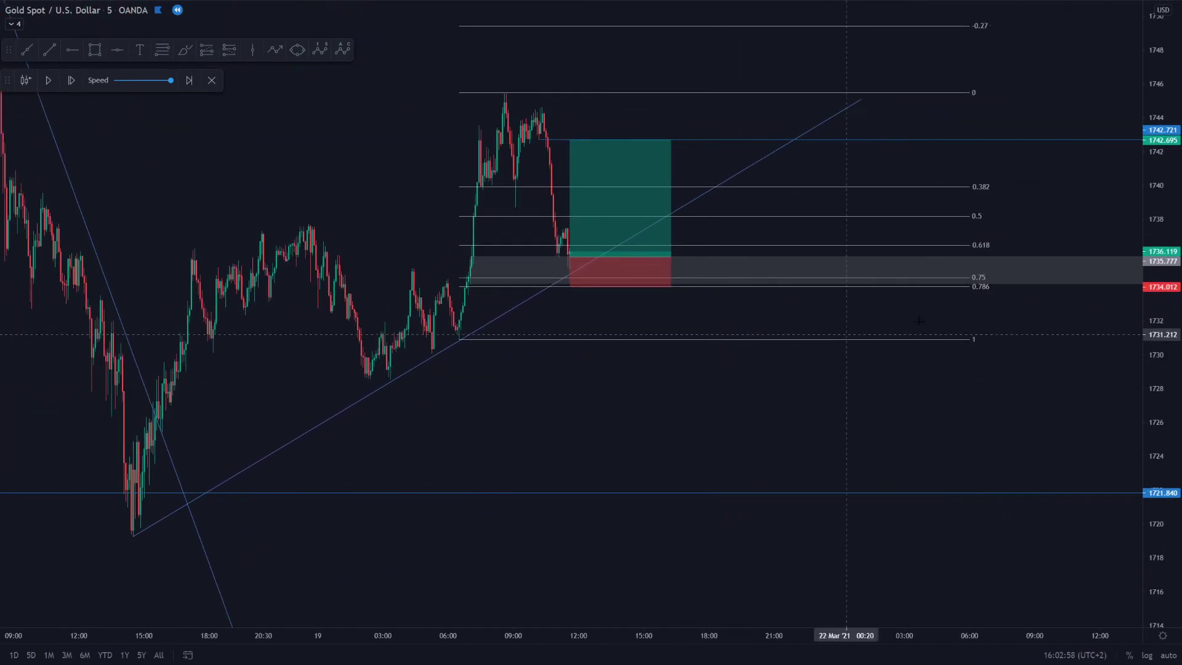
drag(557, 217, 650, 210)
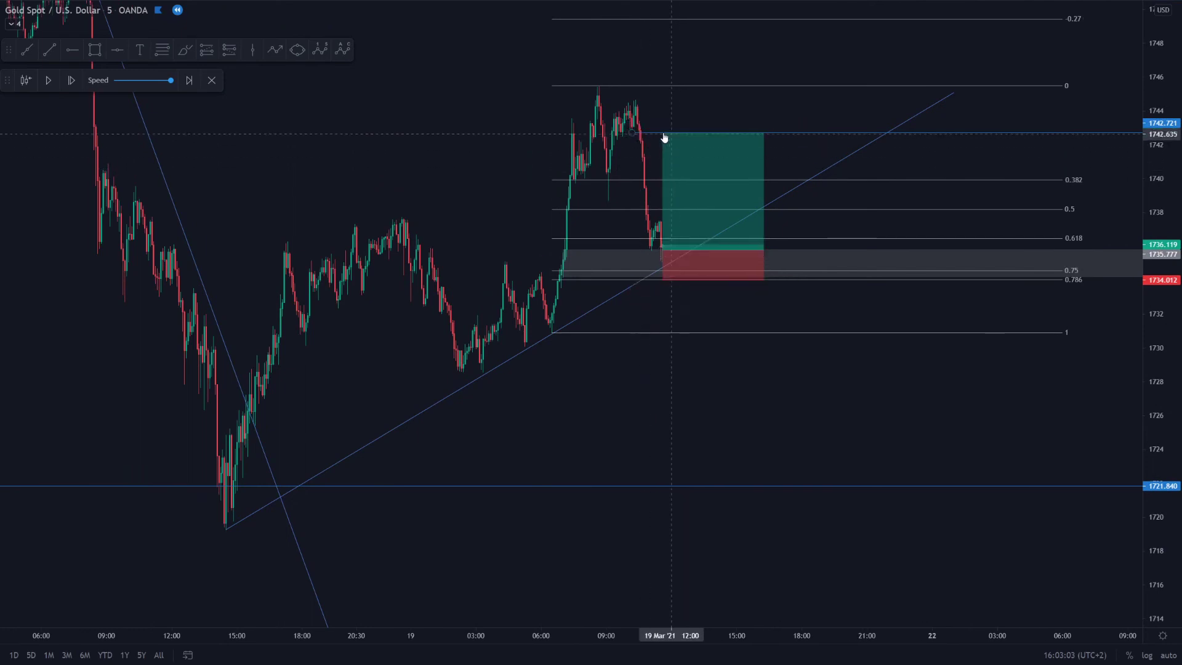
drag(315, 102, 405, 121)
Step: Play the bar replay until price reaches the long position's target, and pause it
scroll(425, 187, up, 1)
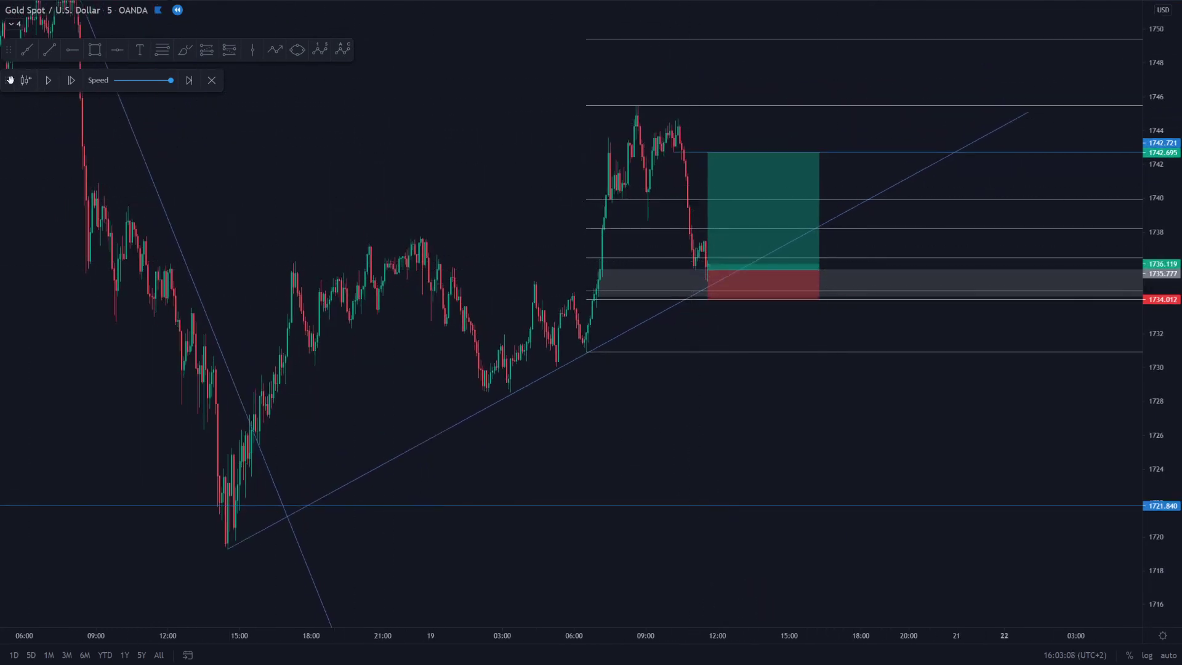
click(47, 82)
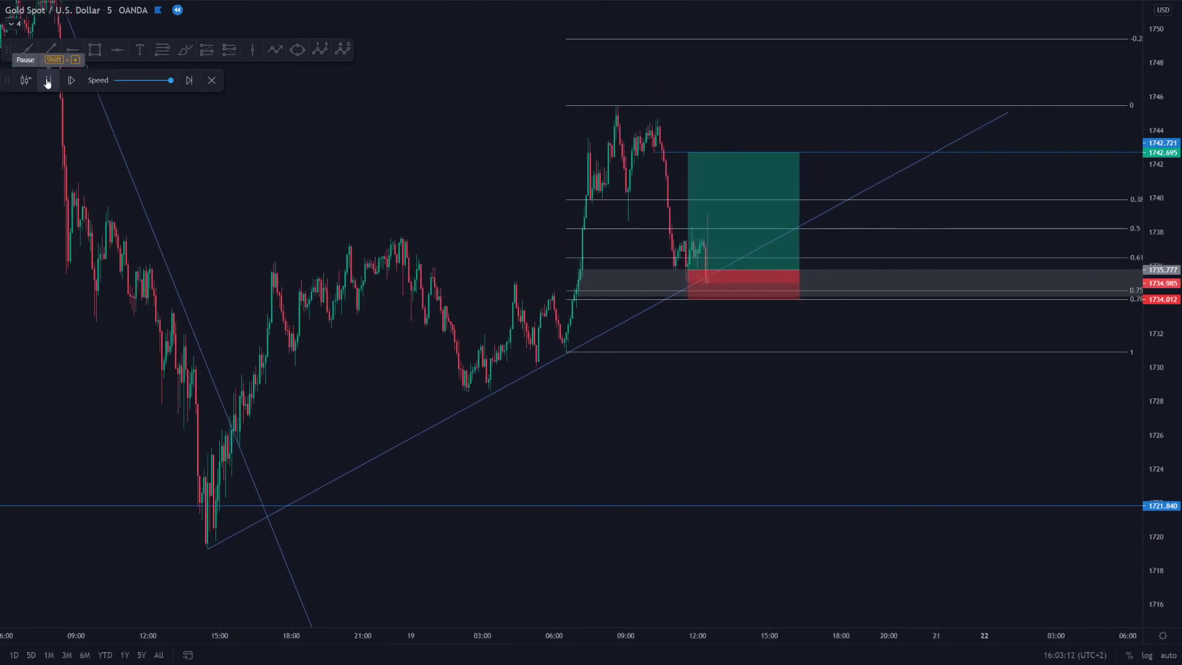
click(47, 82)
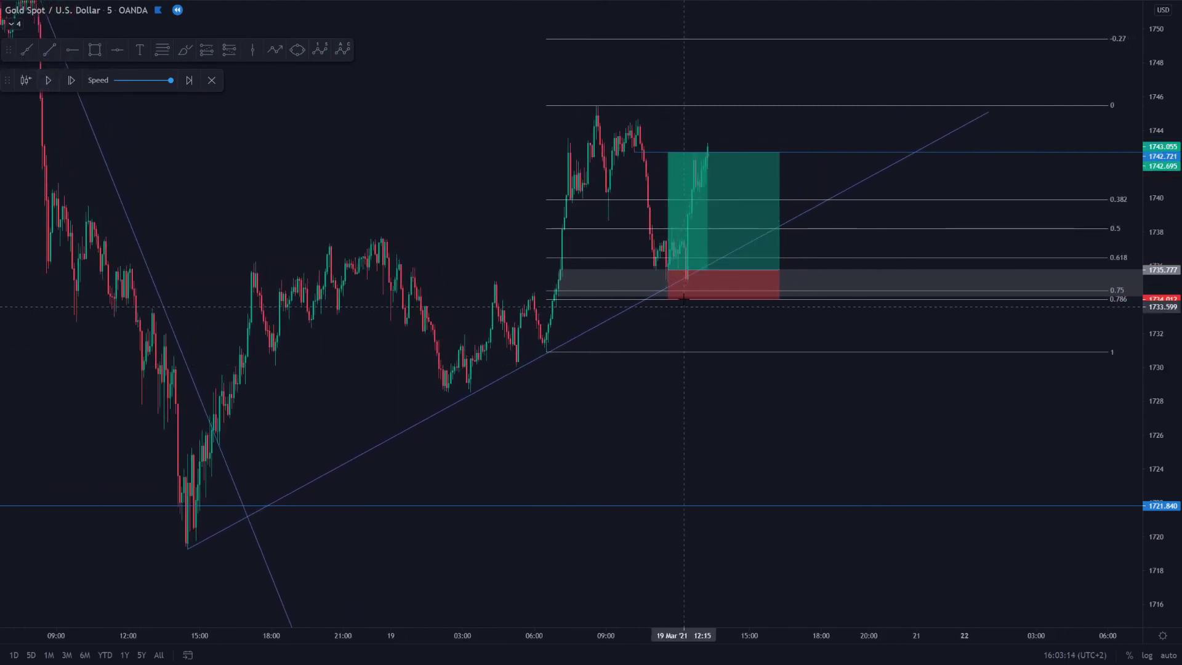
Step: Examine the replayed move from the rectangle zone and rising trend line up to the long position's target, and the Fibonacci levels around it
scroll(409, 253, up, 3)
drag(585, 410, 835, 418)
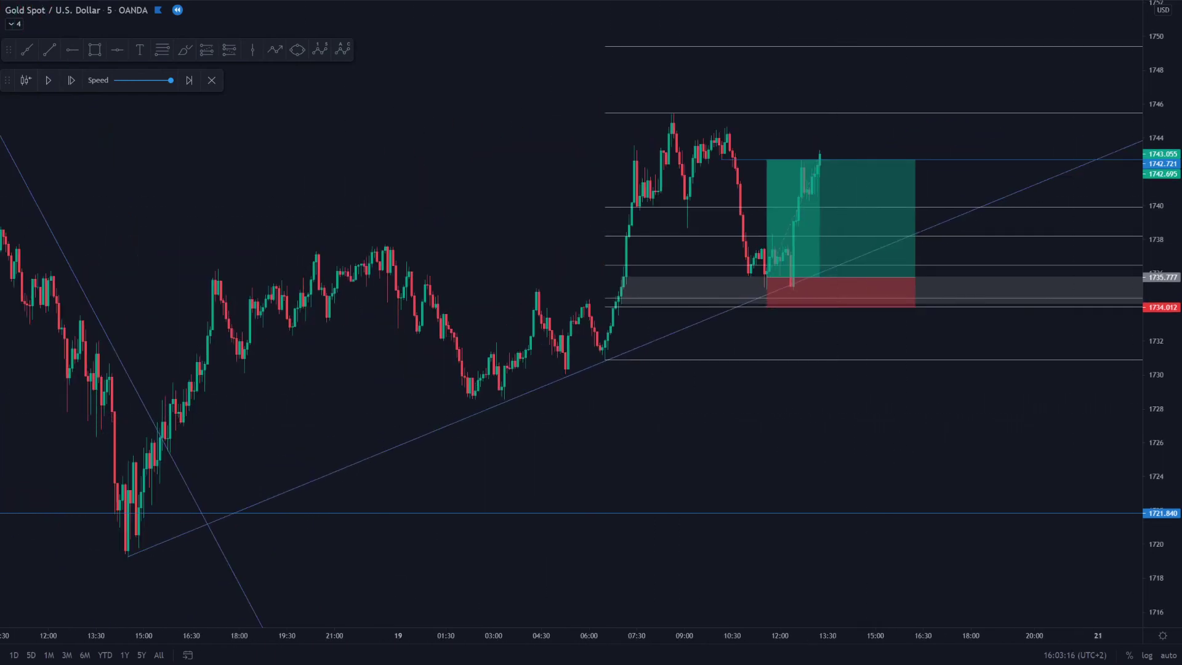
drag(1153, 462, 1153, 298)
drag(419, 533, 433, 449)
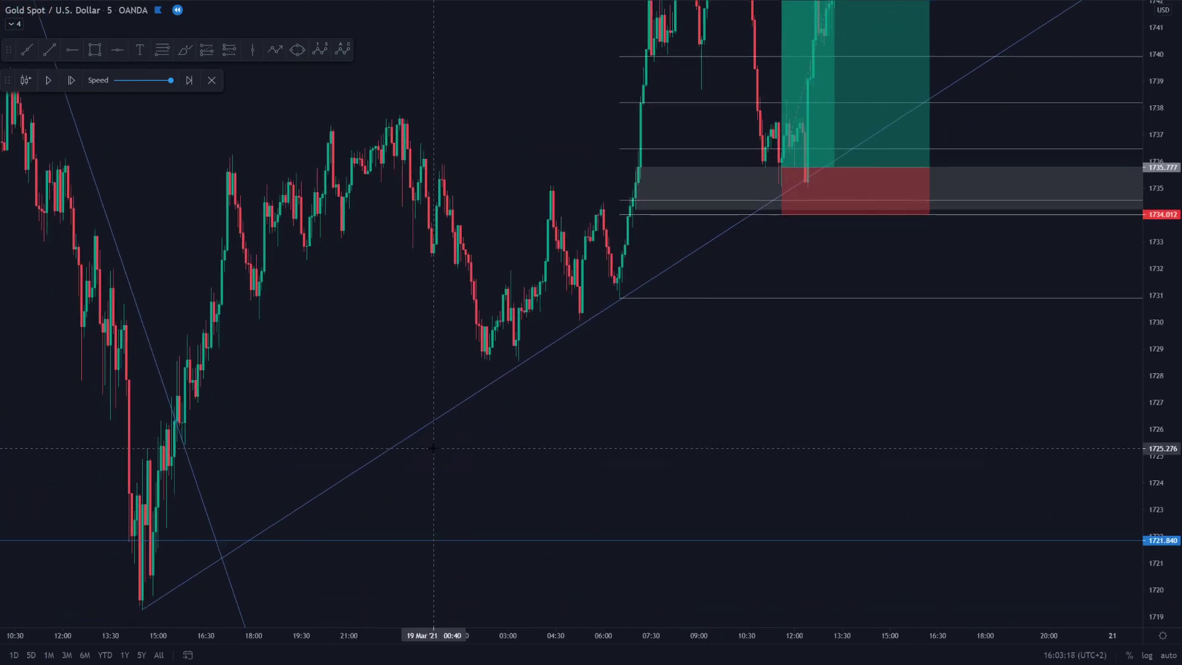
drag(672, 396, 601, 547)
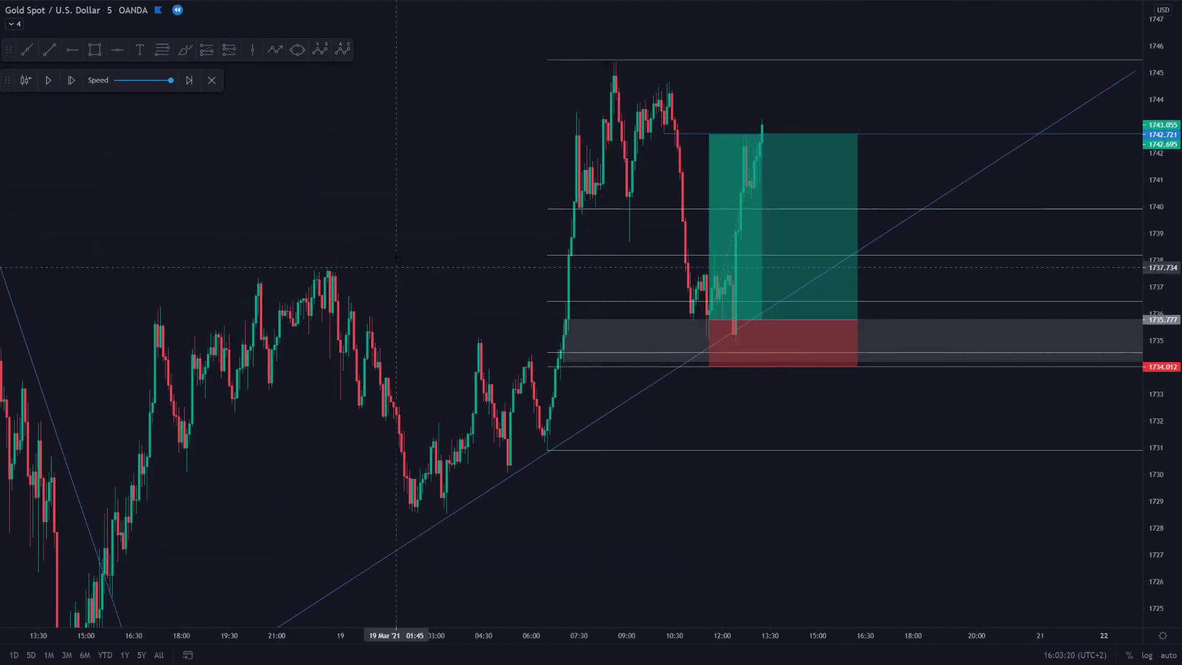
drag(397, 266, 399, 326)
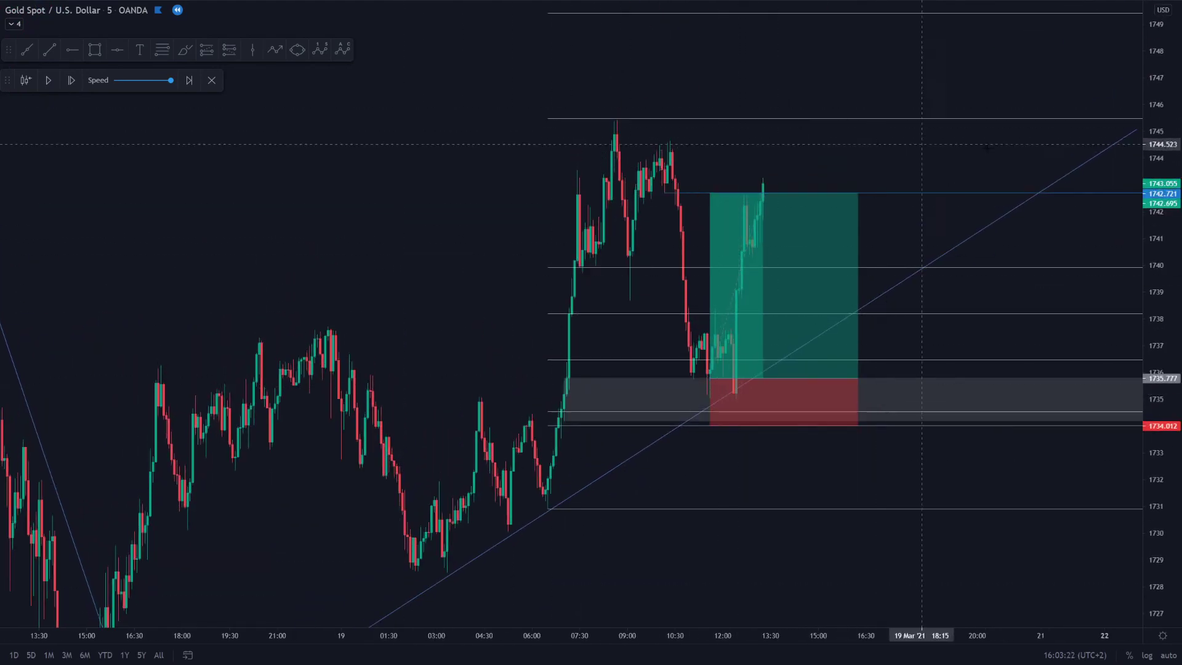
drag(1148, 184, 1136, 430)
scroll(970, 473, down, 3)
drag(997, 466, 791, 489)
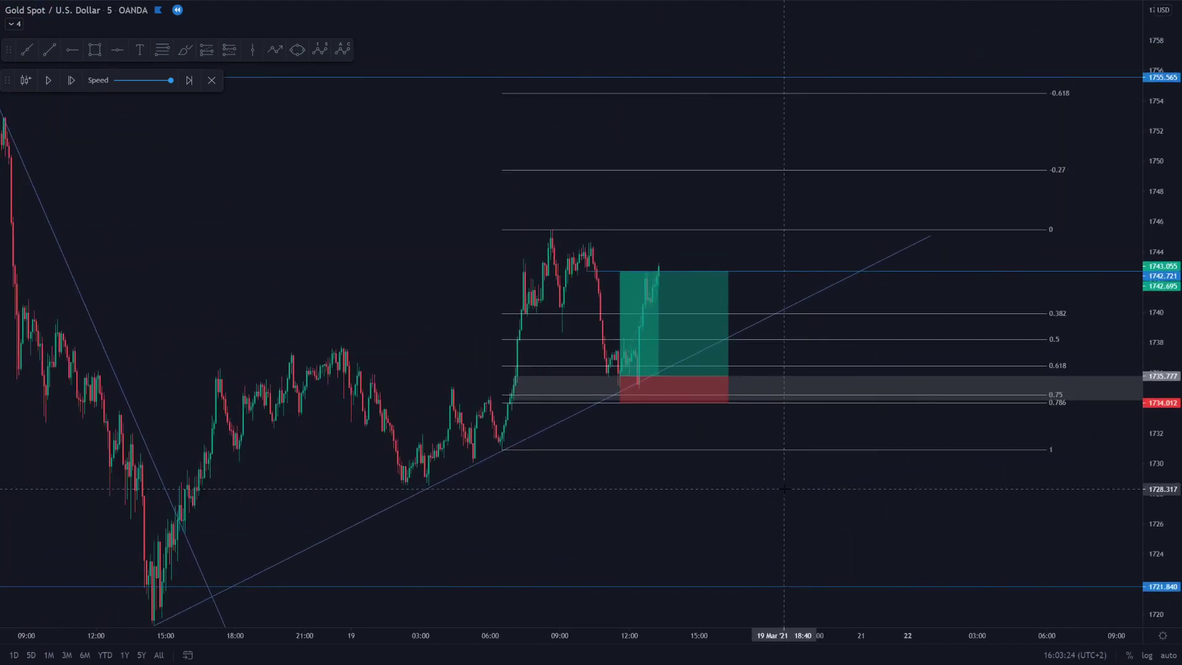
drag(679, 502, 750, 471)
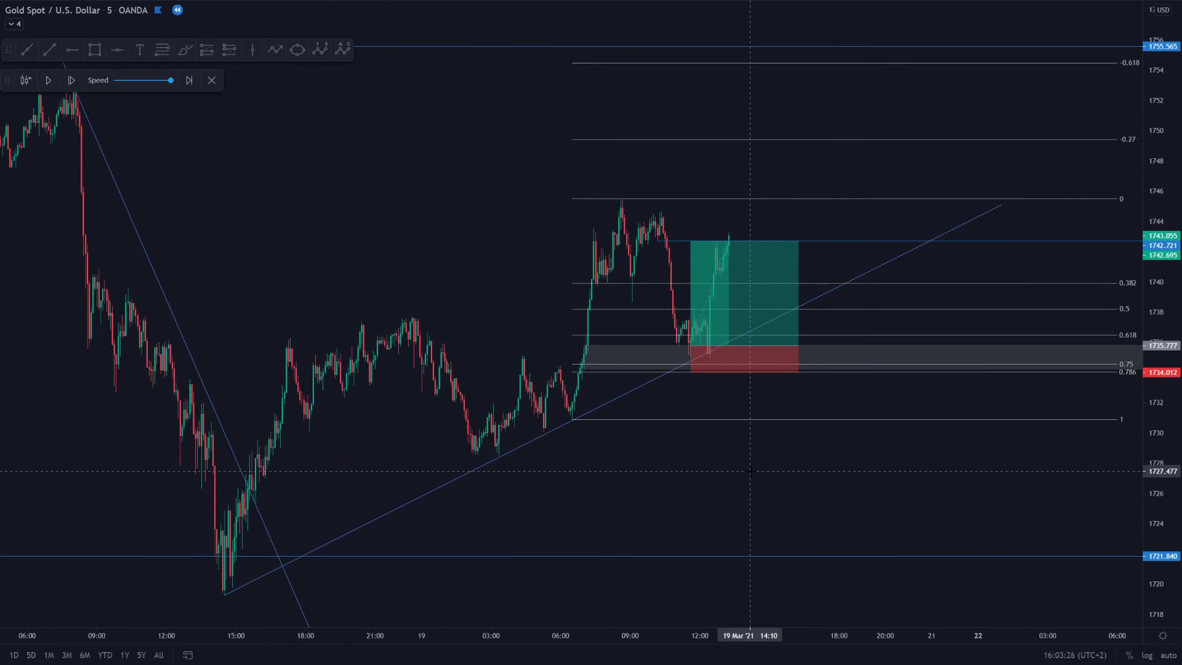